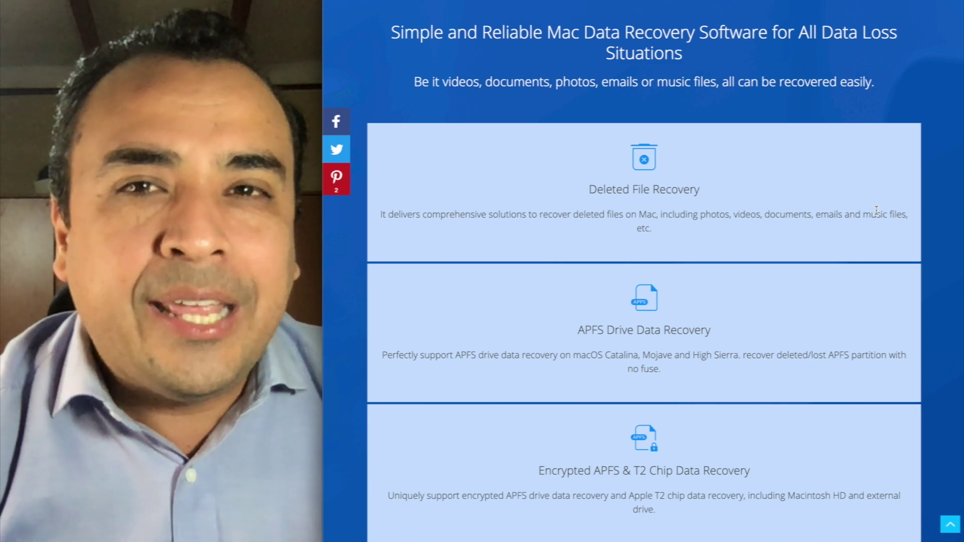
Examine the product page's recoverable file types and the data loss situations that the Mac recovery software covers.
double_click(462, 76)
double_click(508, 77)
double_click(581, 81)
double_click(616, 82)
click(671, 81)
double_click(671, 81)
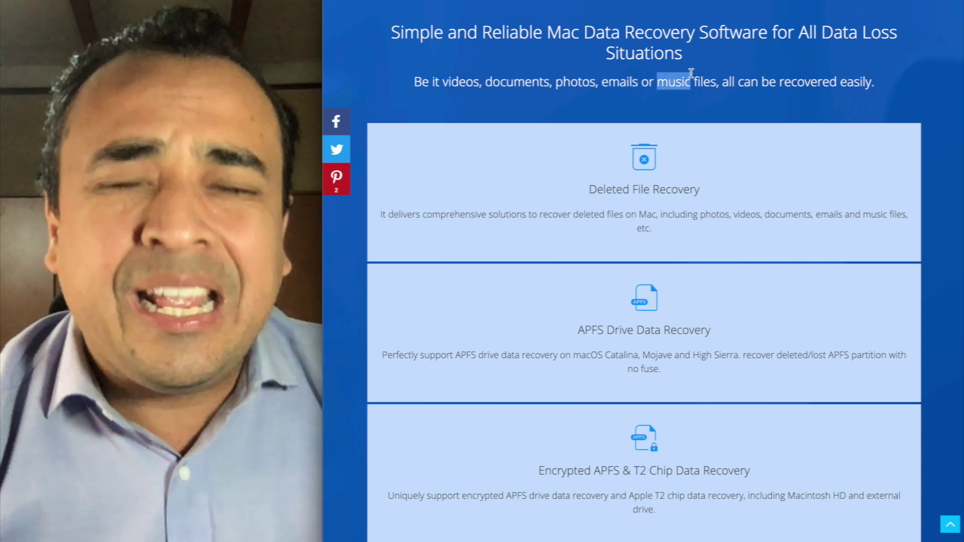
click(691, 73)
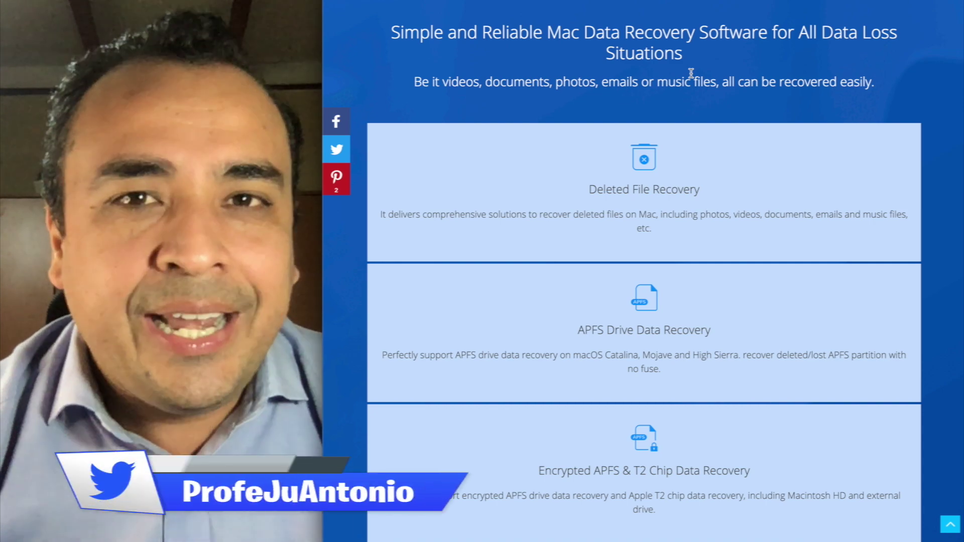
scroll(691, 75, down, 10)
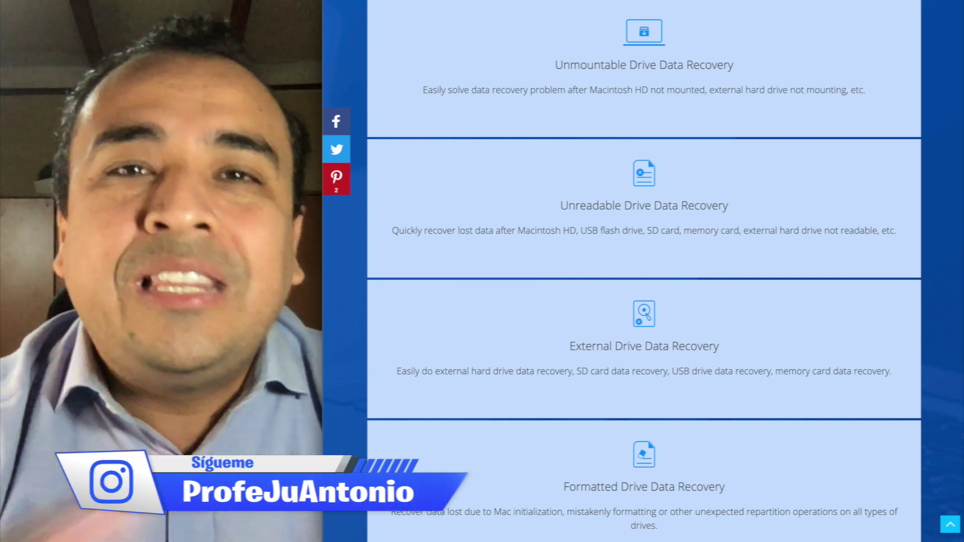
key(Home)
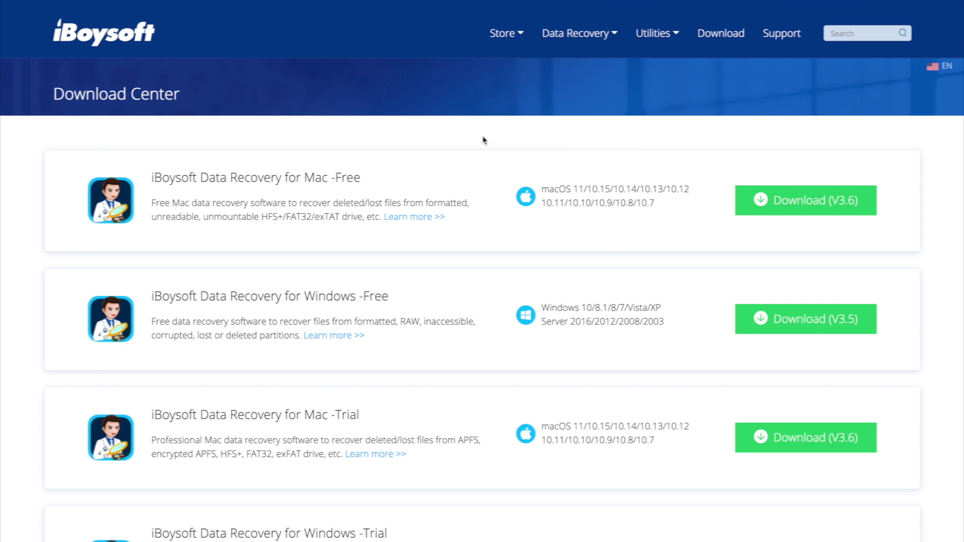
Compare the free Mac and Windows editions in the Download Center and download iBoysoft Data Recovery for Mac -Free (V3.6).
scroll(484, 140, down, 2)
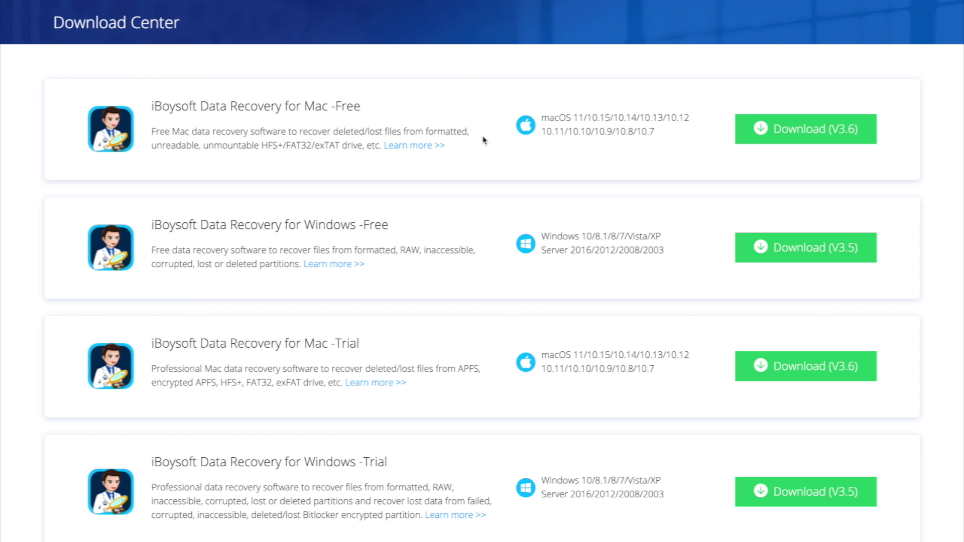
double_click(344, 106)
double_click(372, 223)
click(410, 221)
double_click(348, 104)
click(361, 100)
double_click(311, 105)
click(355, 103)
double_click(341, 224)
click(411, 224)
click(798, 143)
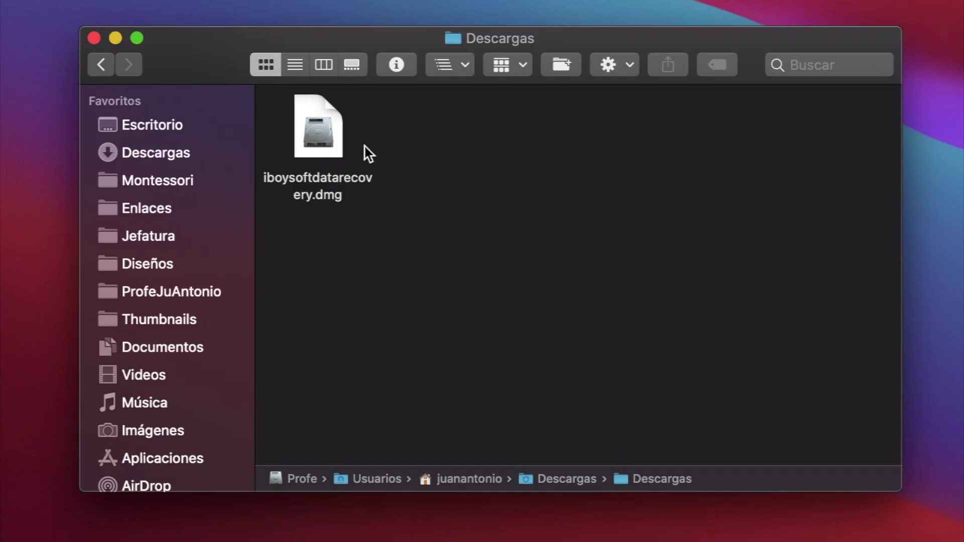
Install iBoysoft Data Recovery.app from iboysoftdatarecovery.dmg into Applications and close the installer and Descargas windows.
double_click(324, 119)
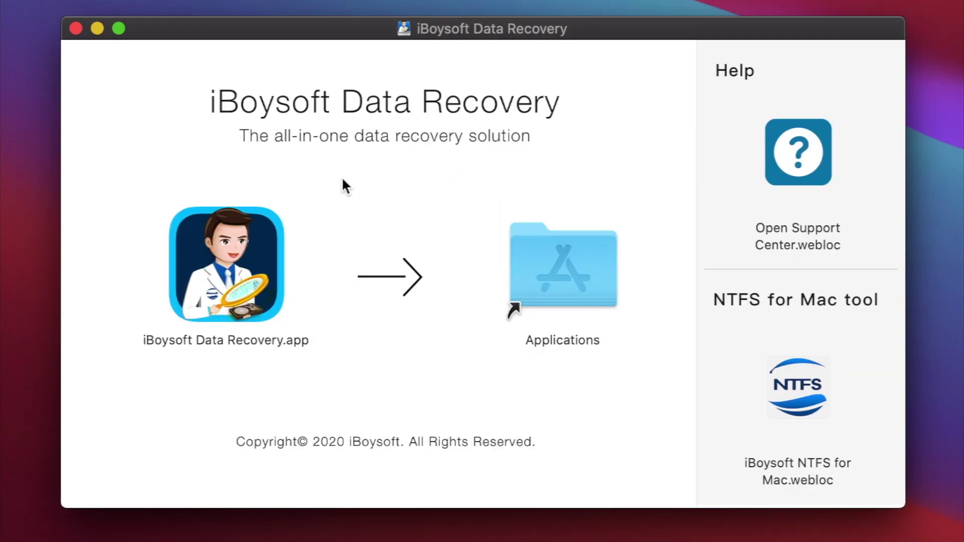
drag(227, 246, 561, 258)
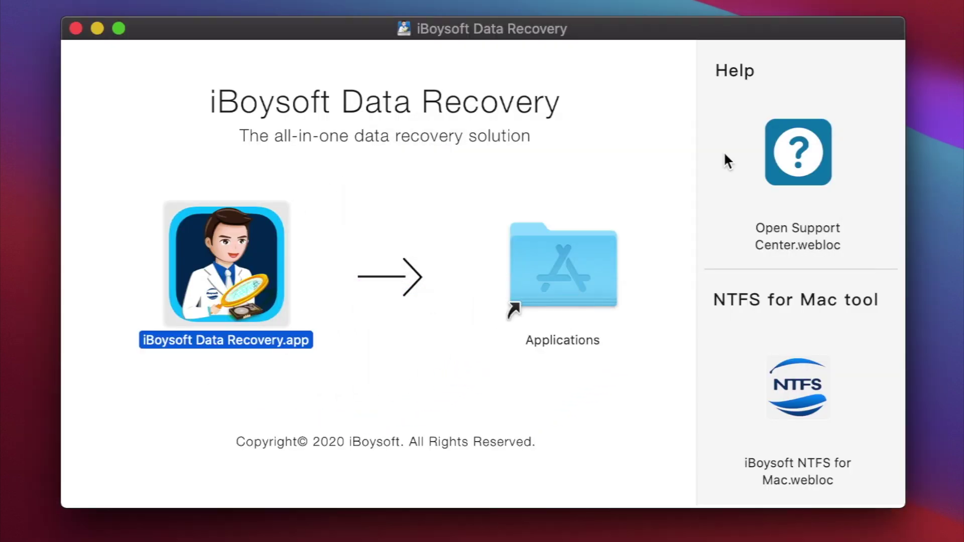
click(75, 29)
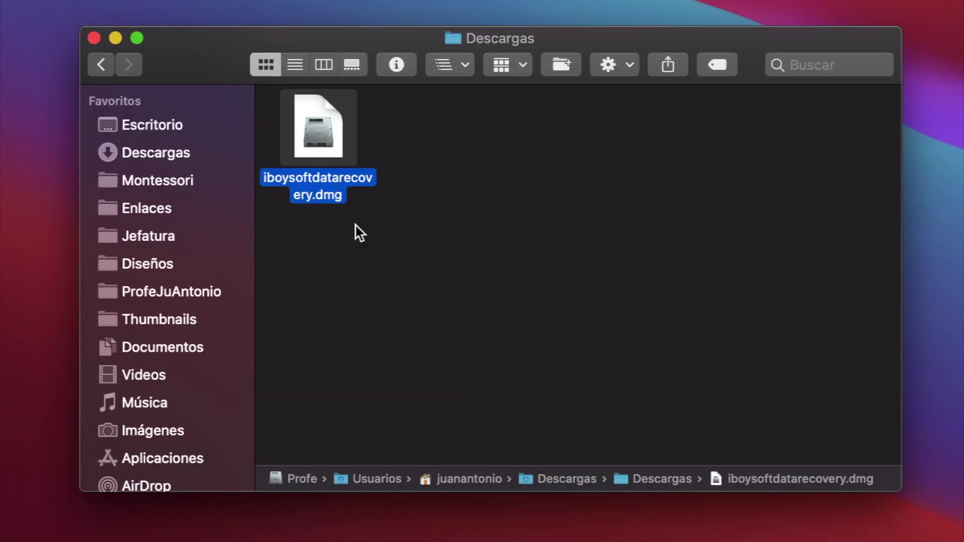
click(93, 37)
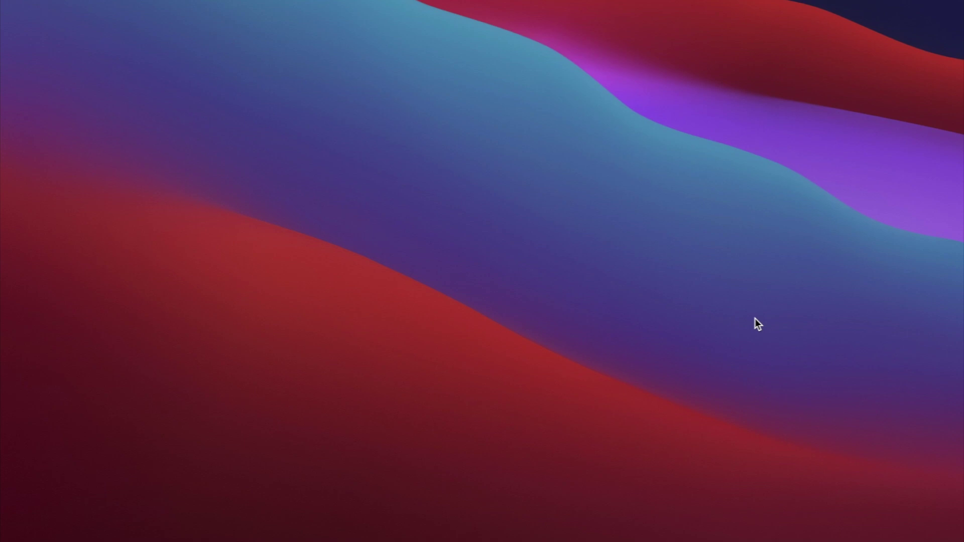
Launch iBoysoft Data Recovery, grant it full disk access in the unlocked Seguridad y privacidad preferences, and lock and close them.
click(653, 107)
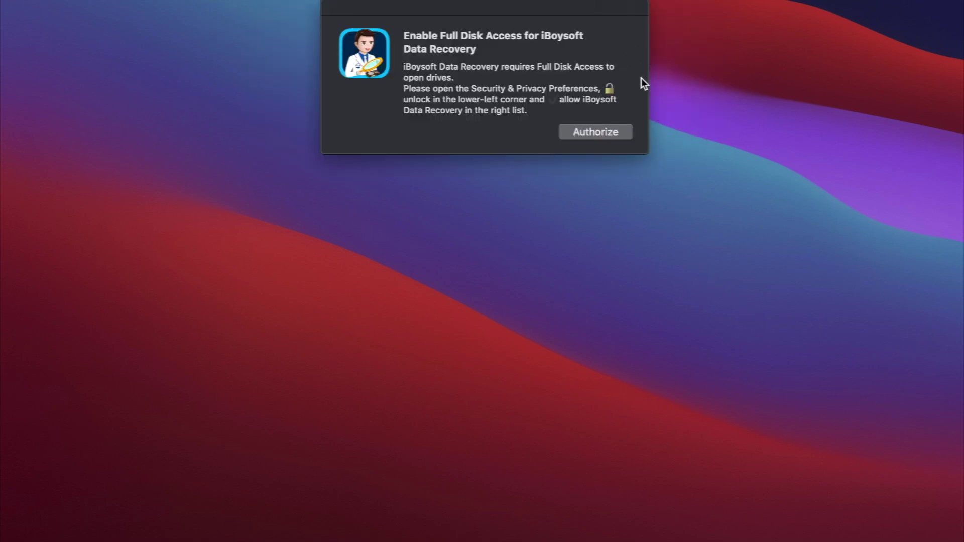
click(613, 137)
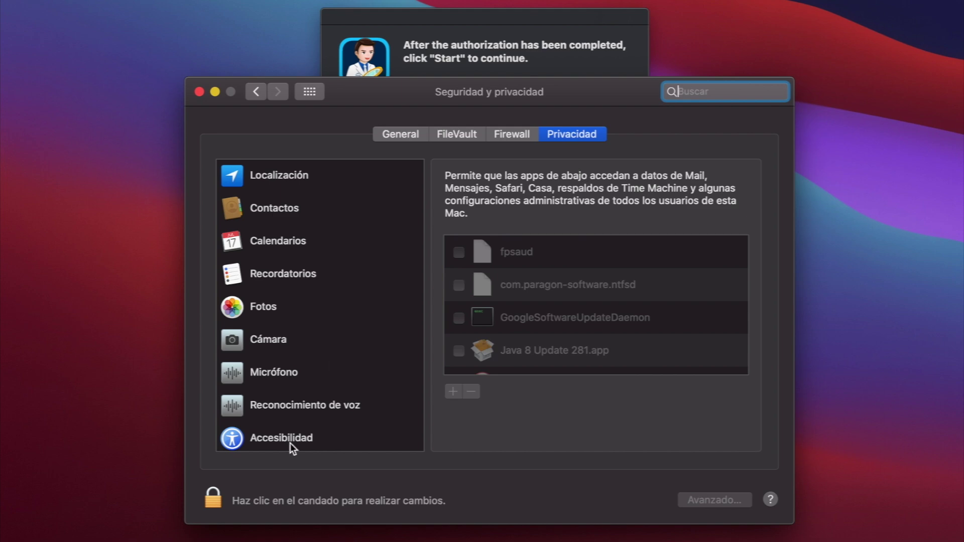
click(214, 500)
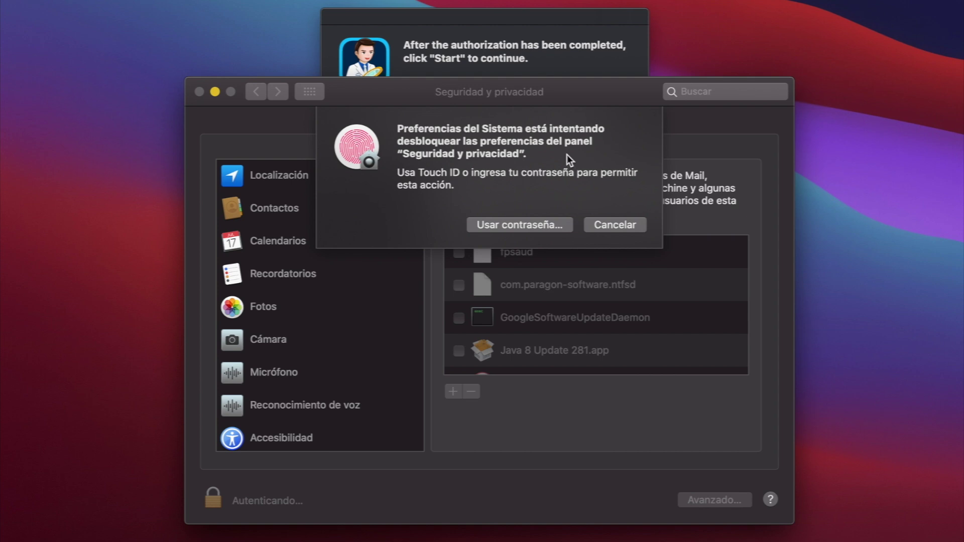
scroll(531, 275, down, 10)
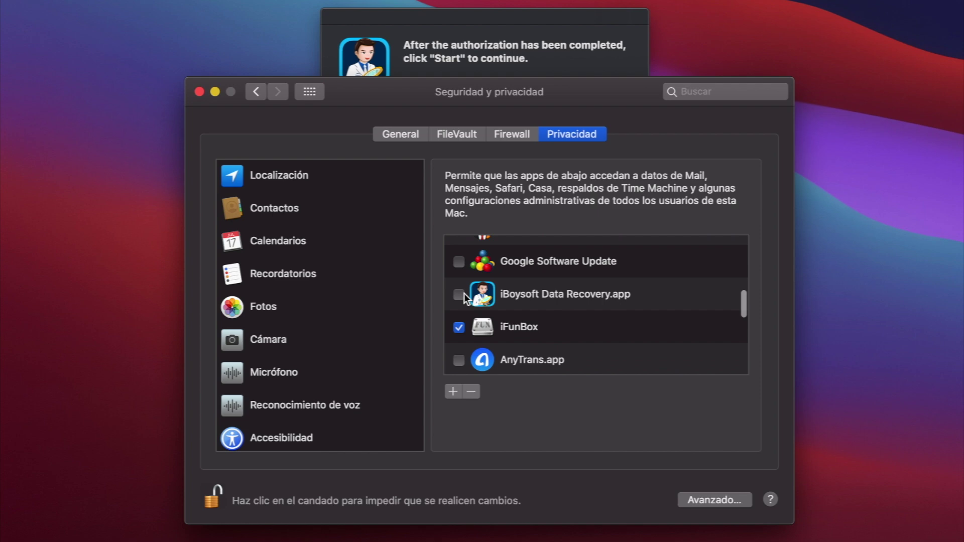
click(463, 294)
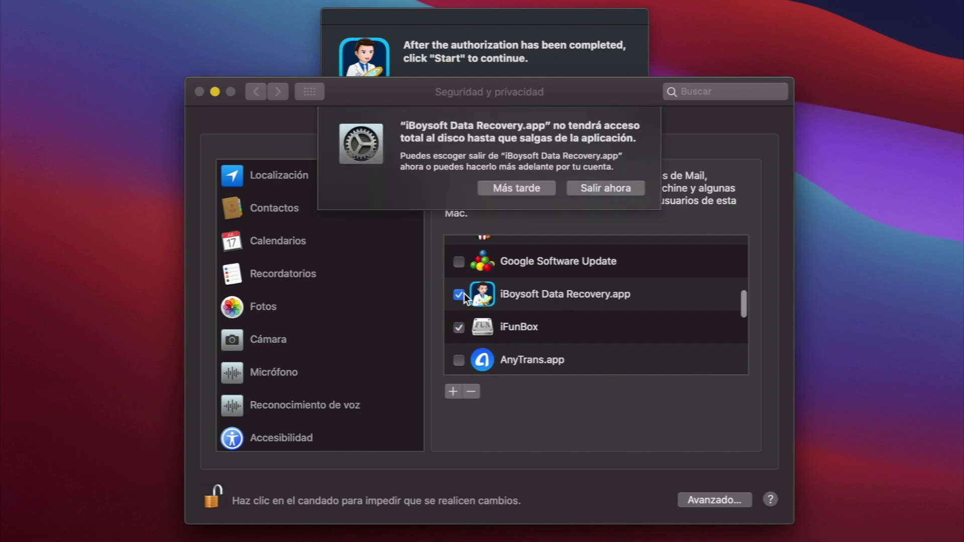
click(604, 187)
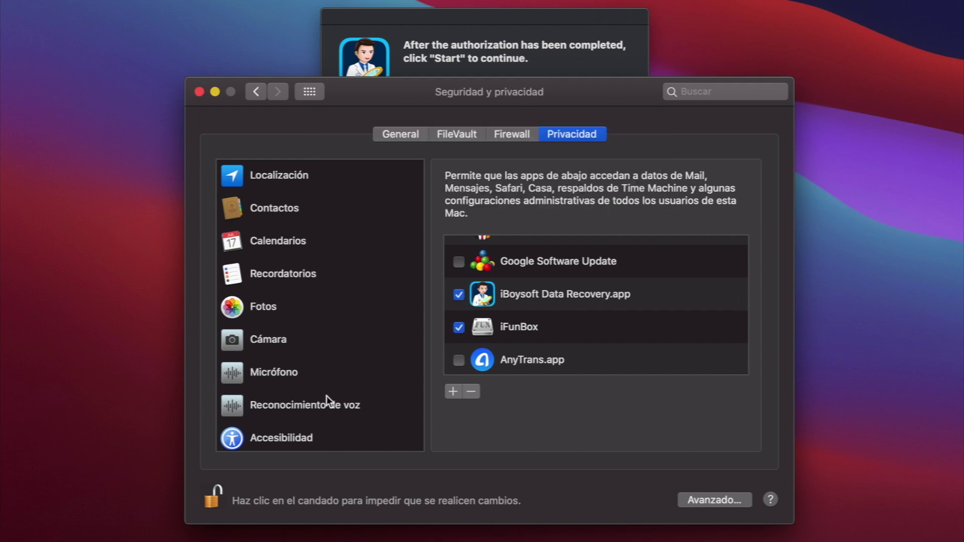
click(209, 501)
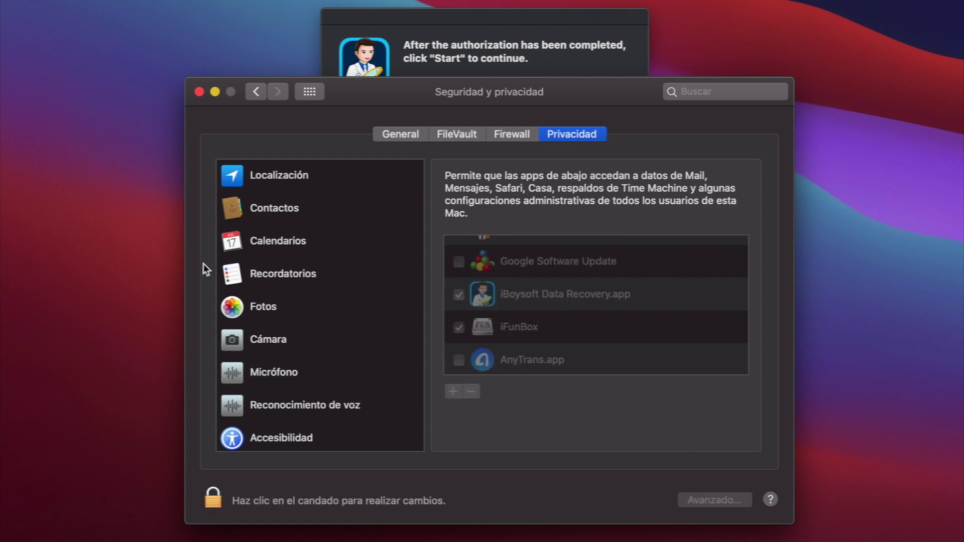
click(199, 91)
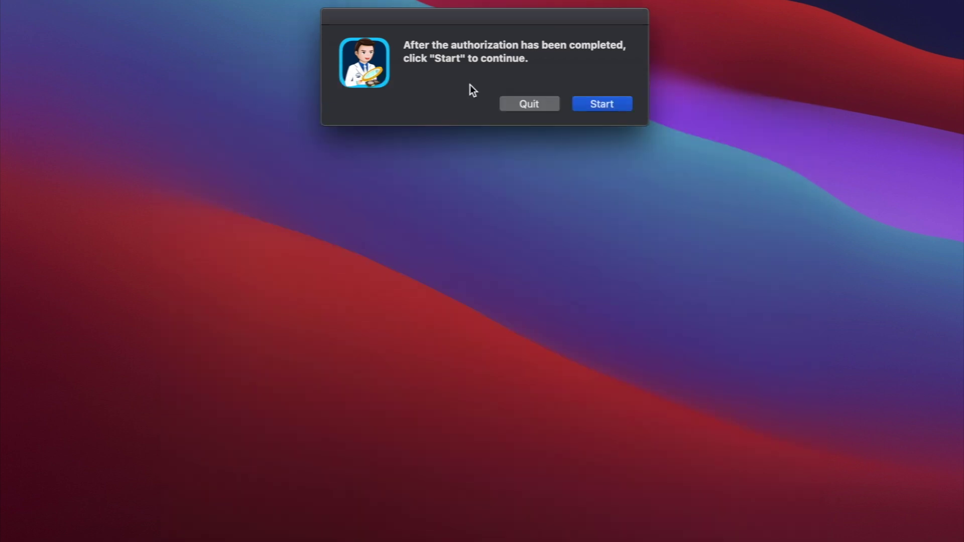
Start iBoysoft Data Recovery after the authorization and enter the account password to allow its changes.
click(602, 104)
text(•••••••)
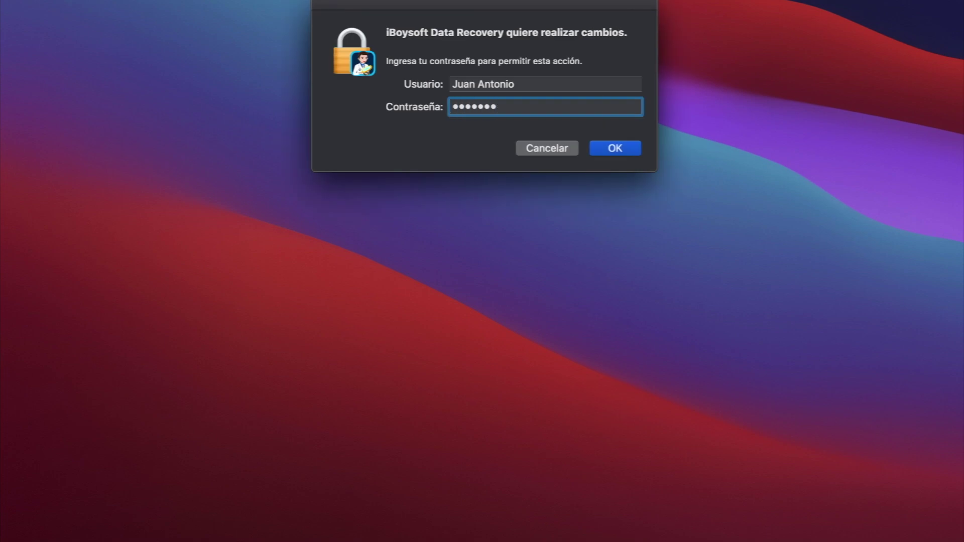
key(Return)
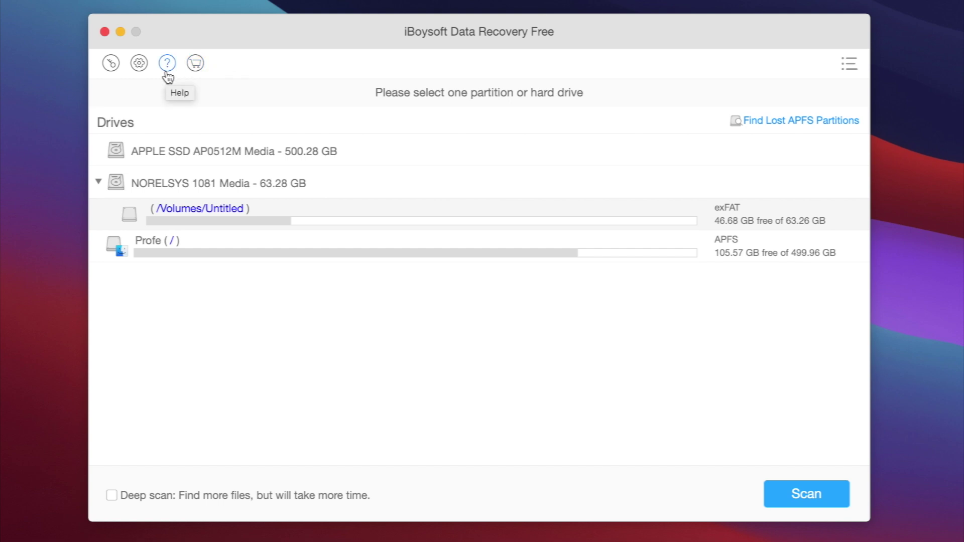
Review the scan preferences for skipped files and file systems, and close them unchanged.
click(141, 66)
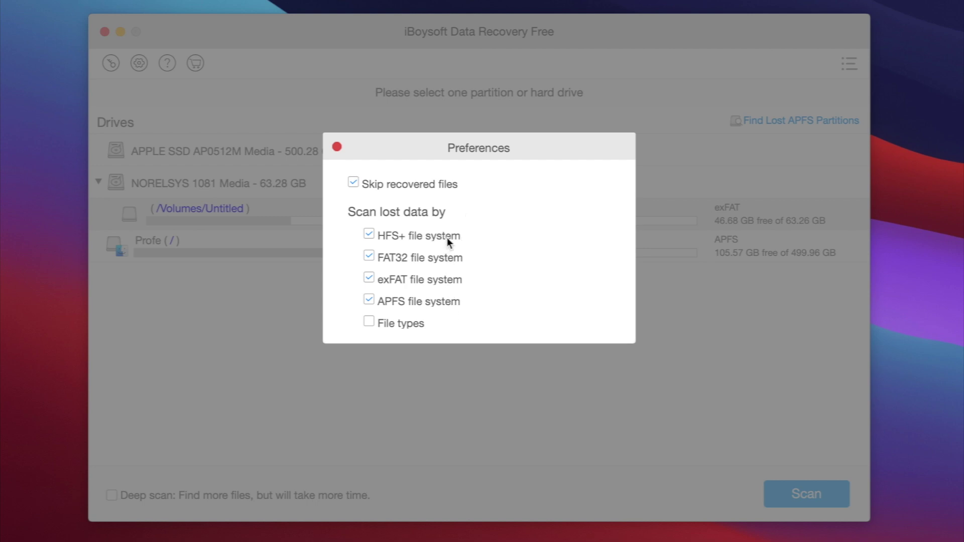
click(337, 147)
Activate the professional edition by pasting the license key and upgrading.
click(111, 63)
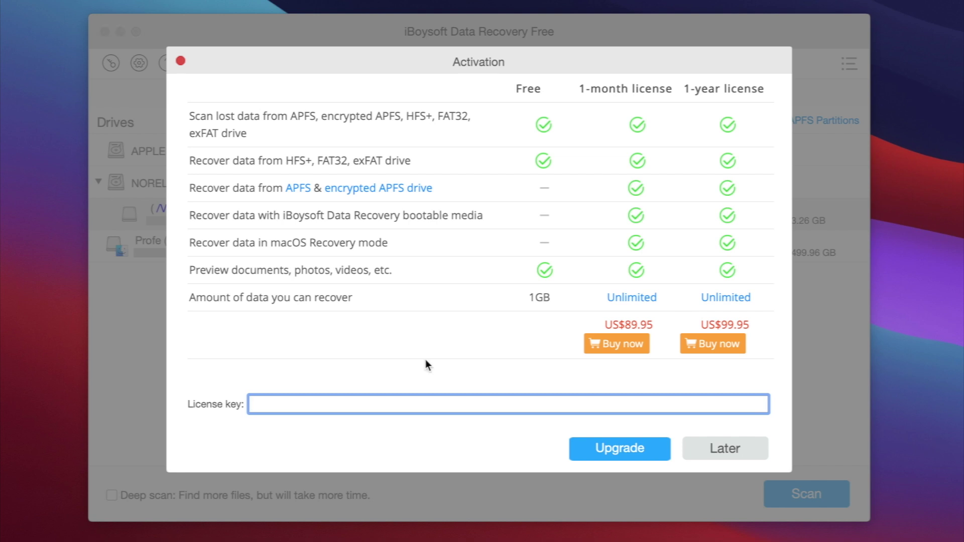
right_click(296, 396)
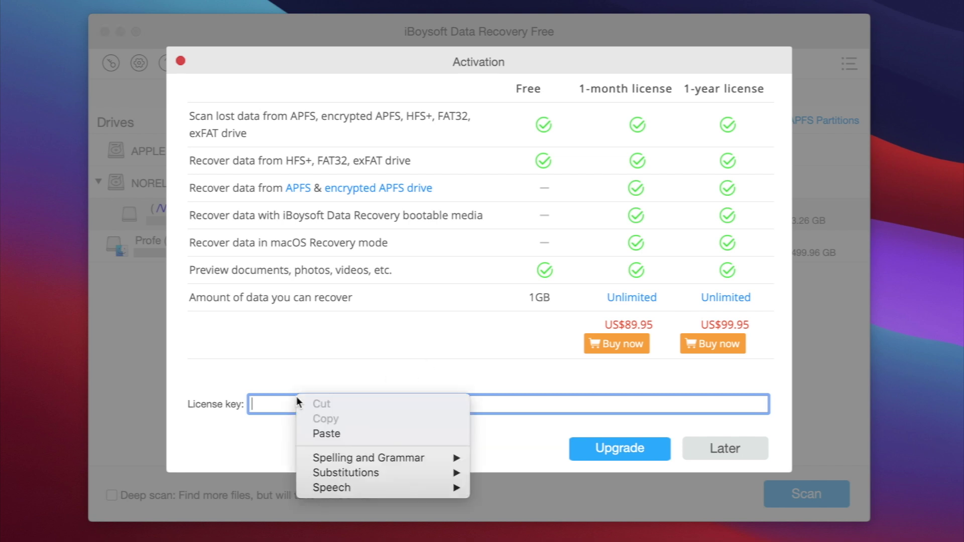
click(347, 435)
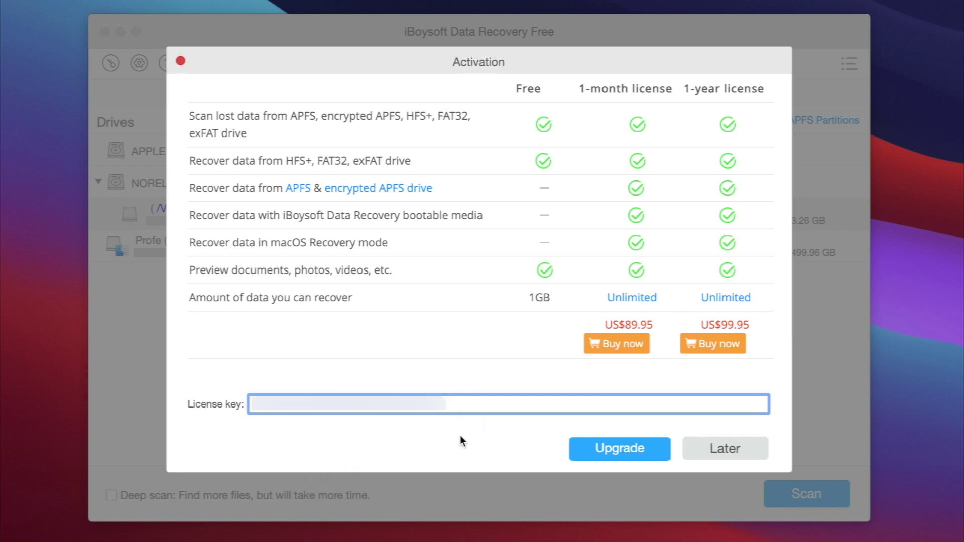
click(656, 454)
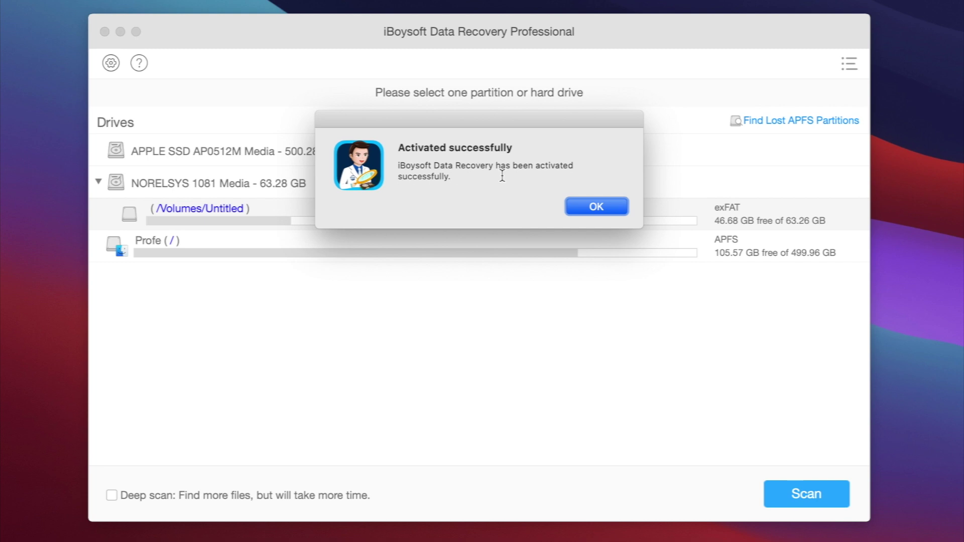
click(595, 206)
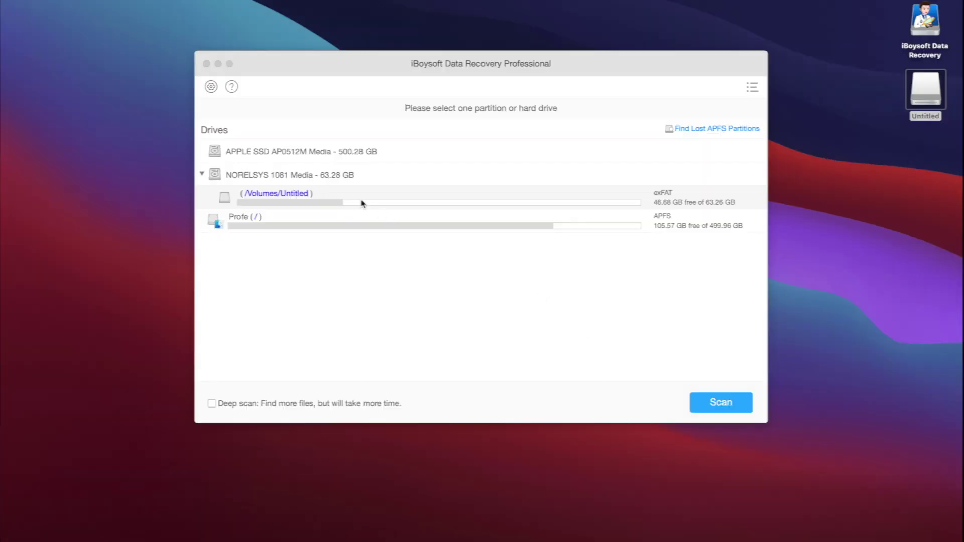
Scan the /Volumes/Untitled exFAT partition for deleted files, mark the DCIM folder for recovery and expand it.
click(734, 403)
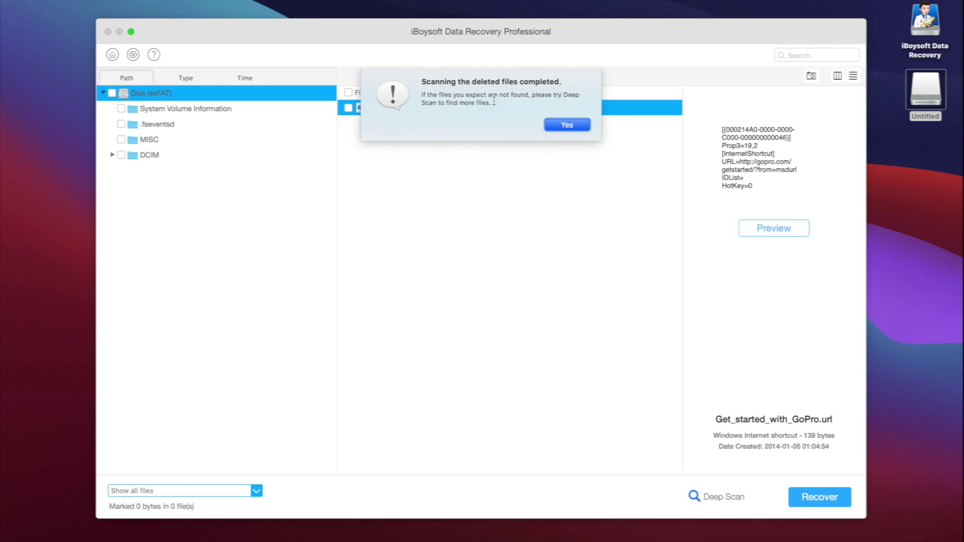
click(567, 125)
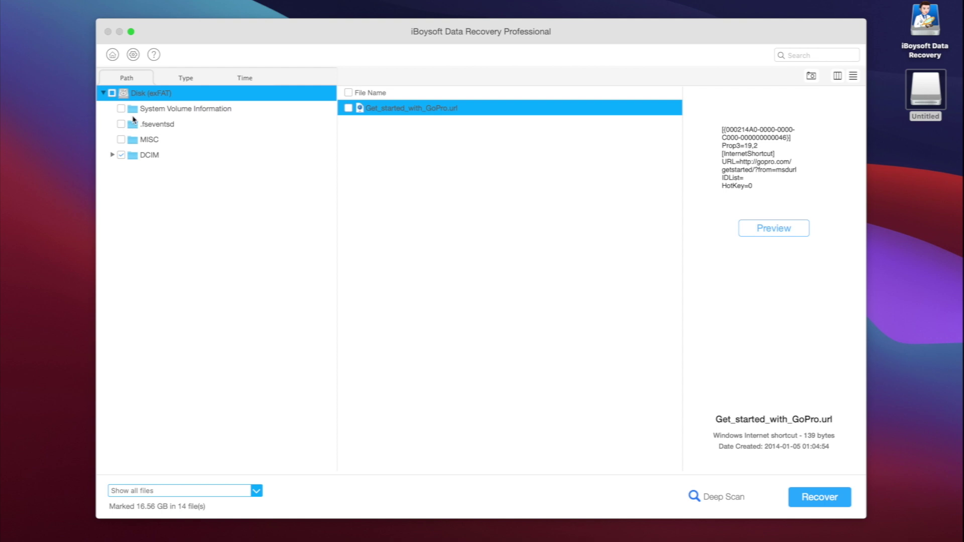
click(113, 155)
Review the scan results by file type and creation date, and view the 100GOPRO files in the detailed list and preview layouts.
click(197, 79)
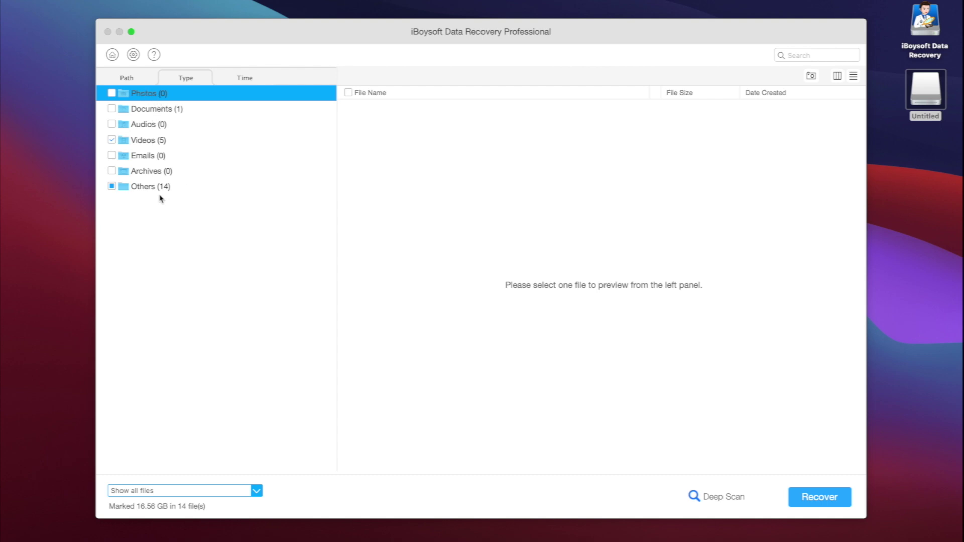
click(234, 81)
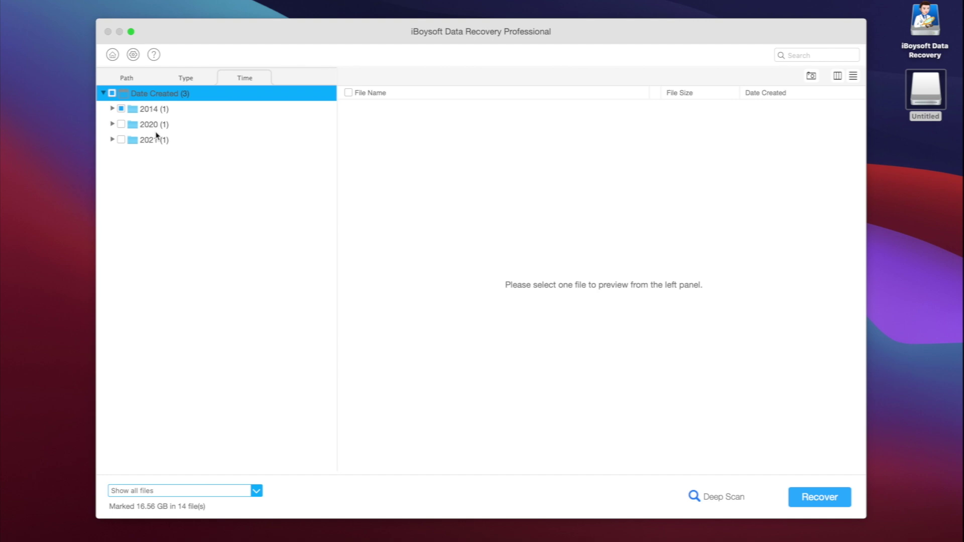
click(113, 108)
click(144, 125)
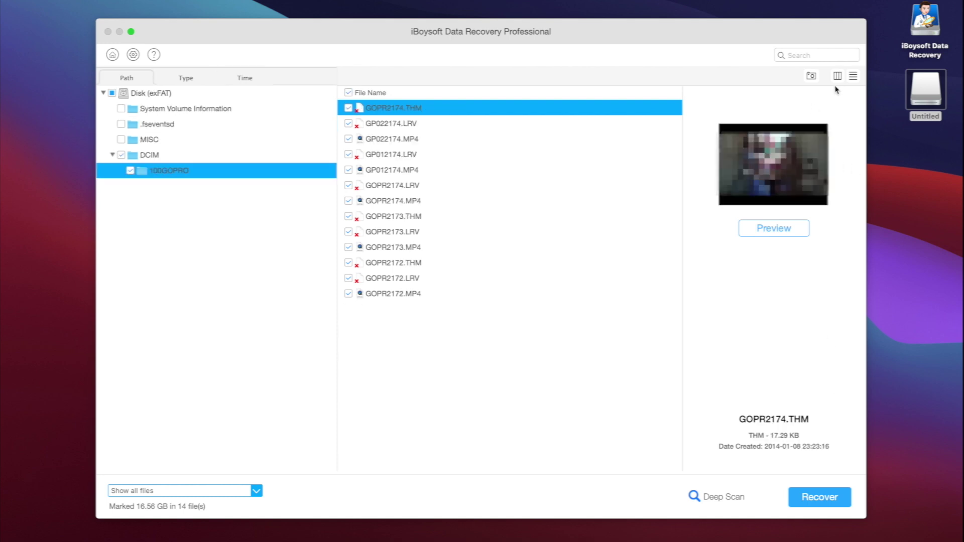
click(838, 78)
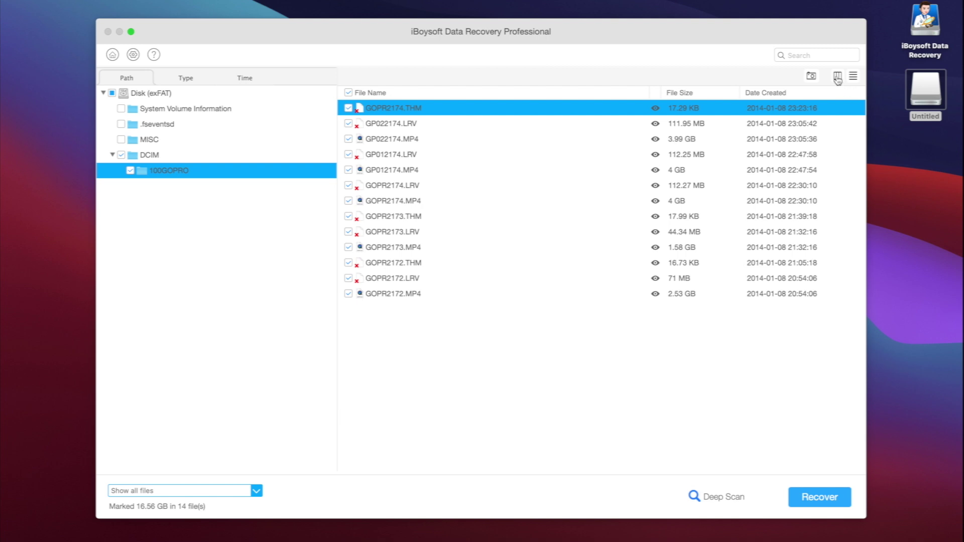
click(838, 78)
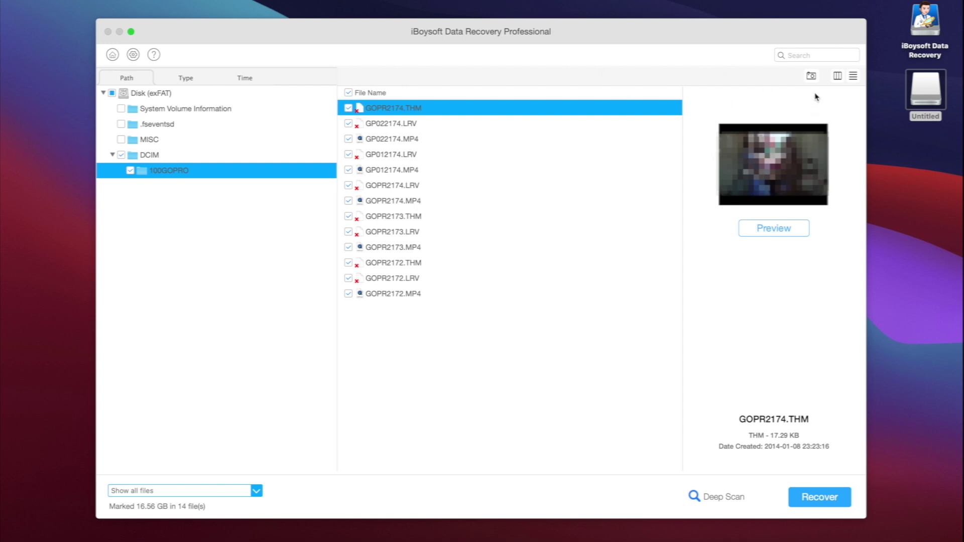
Save the scan session as 2021_05_06_00_19_02_scan_result.sr on the Desktop and return to the results.
click(812, 76)
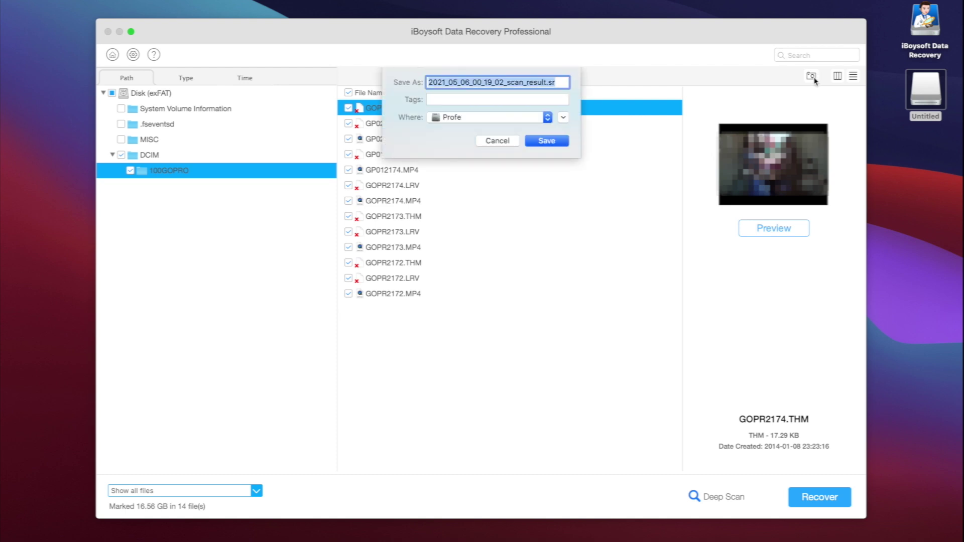
click(564, 118)
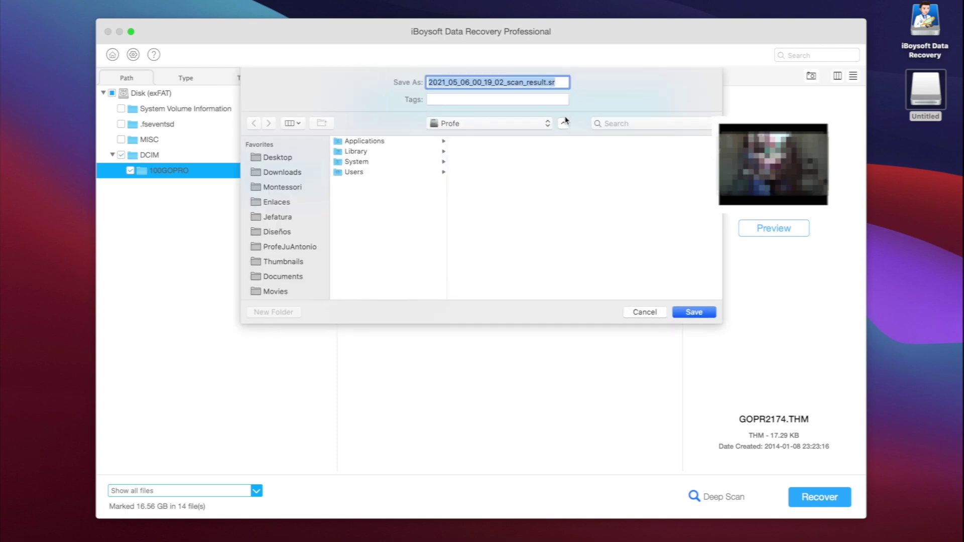
click(303, 157)
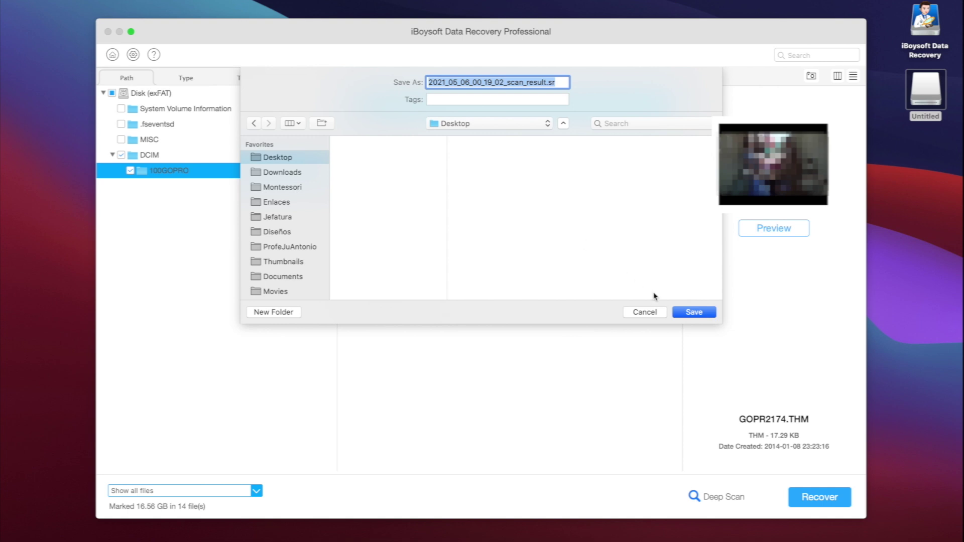
click(693, 312)
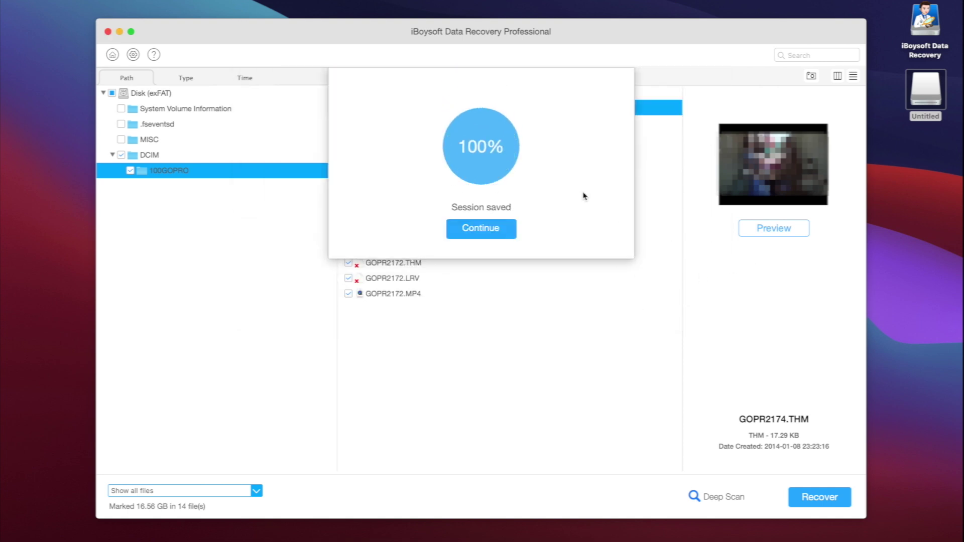
click(495, 228)
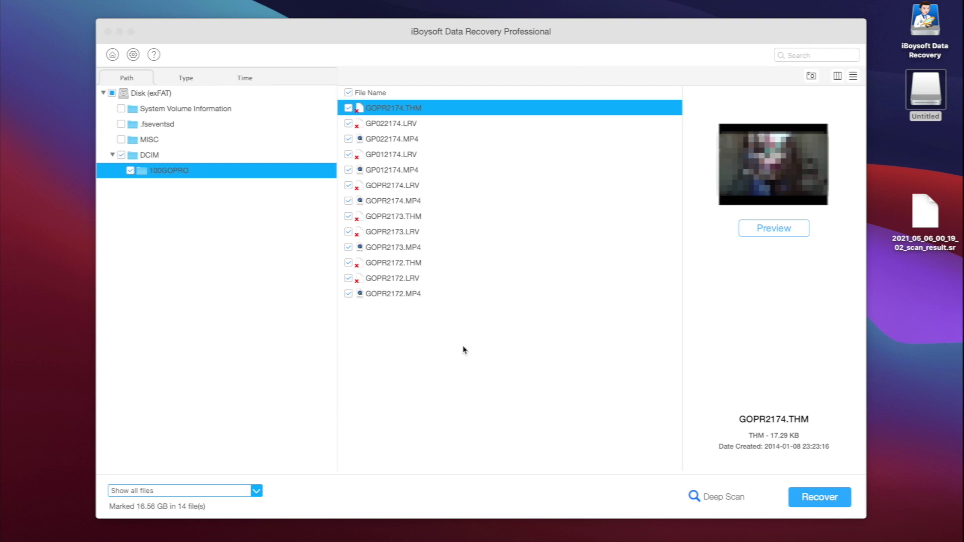
Check the previews and details of GP022174.MP4, GOPR2174.THM and GOPR2173.MP4 in the 100GOPRO results.
click(802, 56)
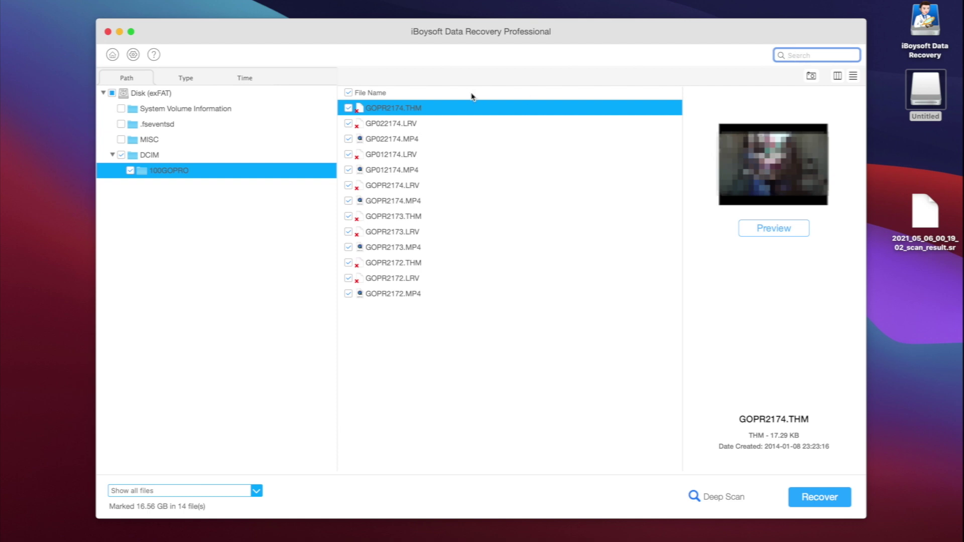
click(414, 146)
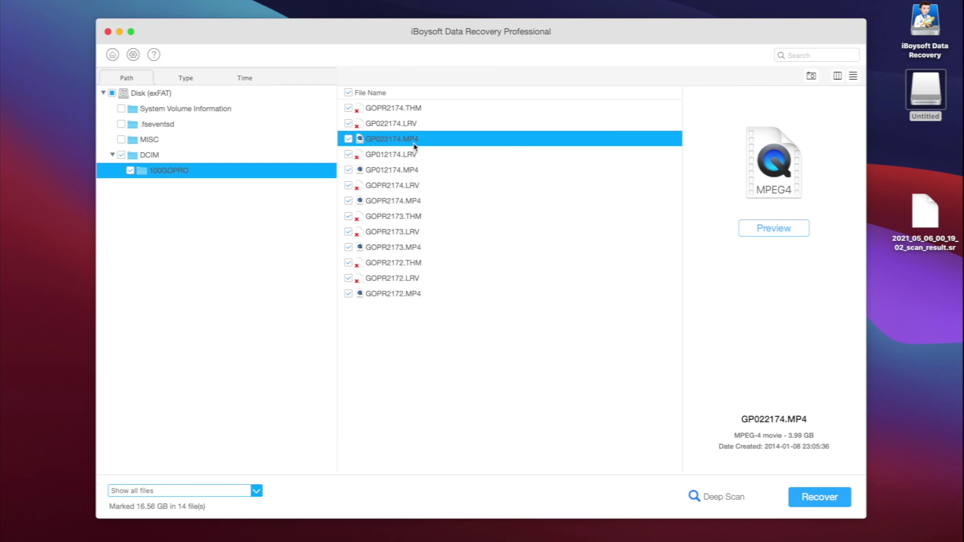
key(Up)
key(Up)
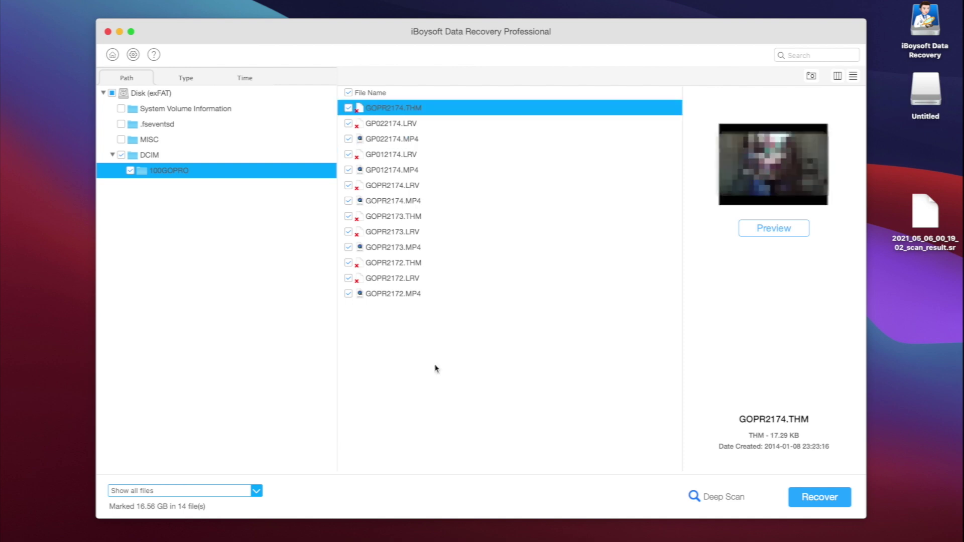
click(403, 249)
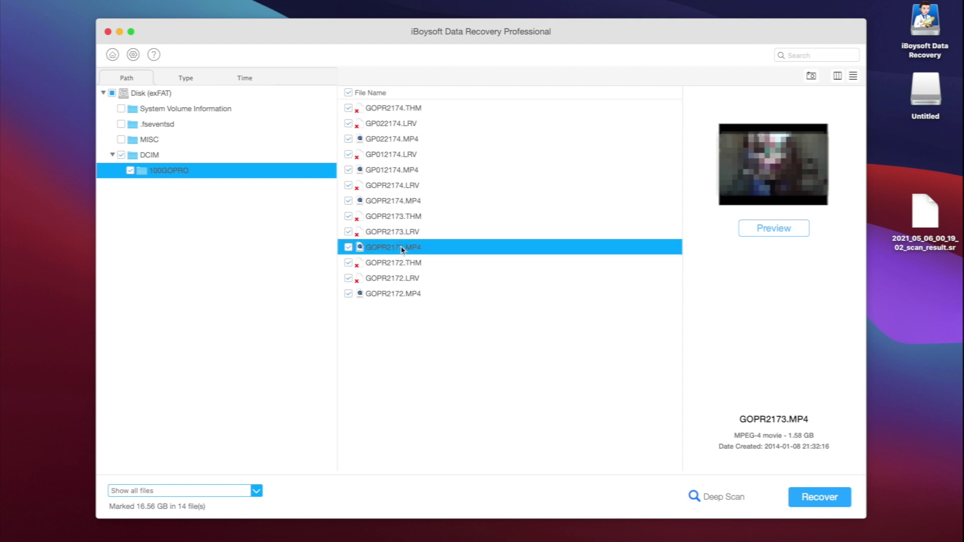
Recover the marked DCIM files to the Desktop and dismiss the completion notice.
click(831, 497)
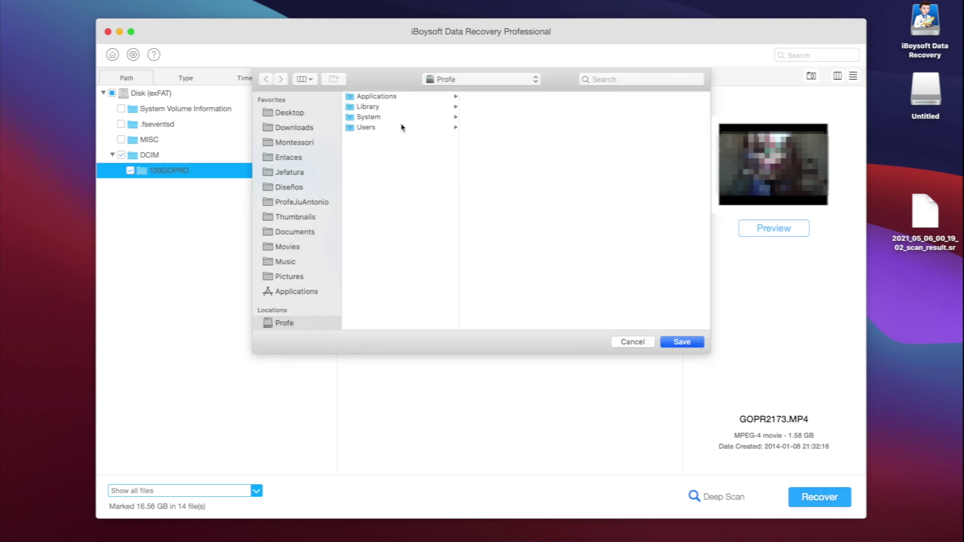
click(308, 117)
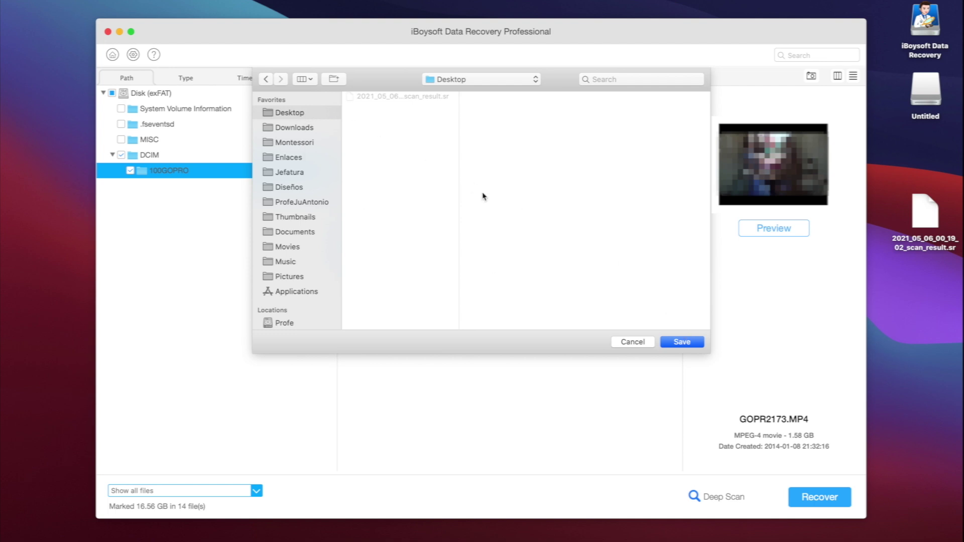
click(685, 343)
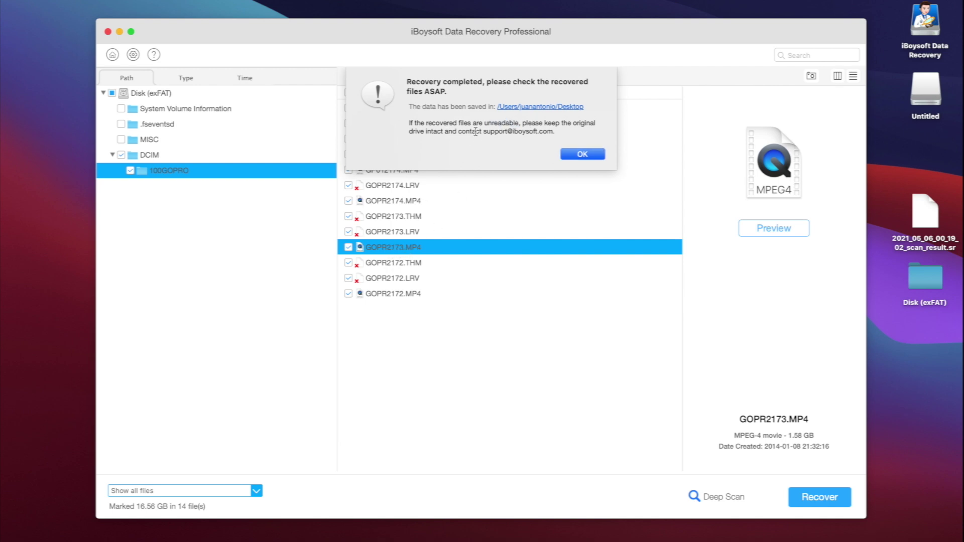
drag(483, 134, 554, 132)
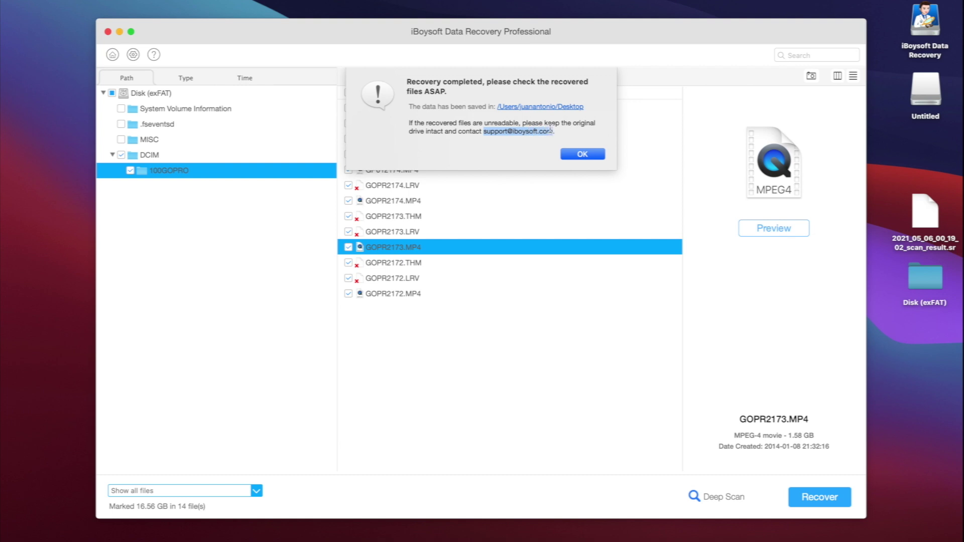
click(561, 126)
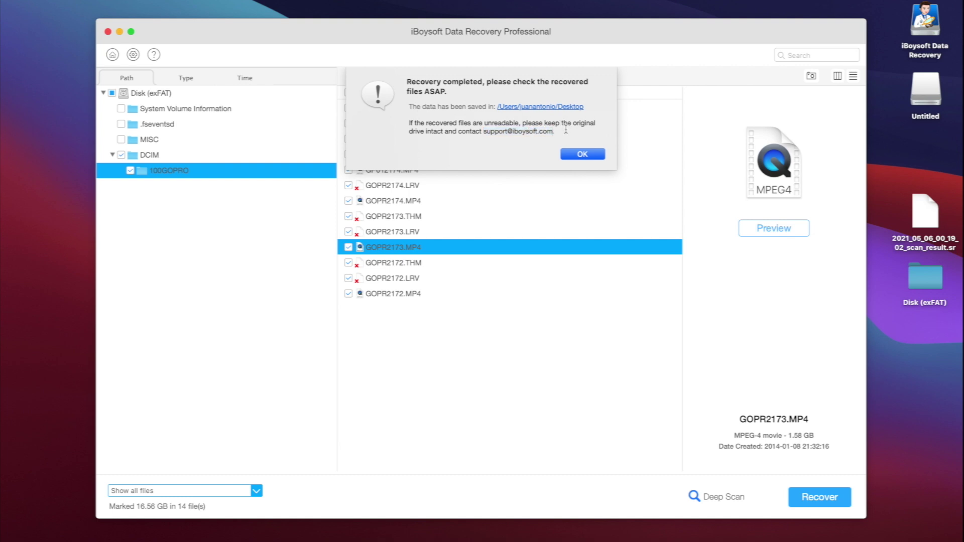
click(576, 153)
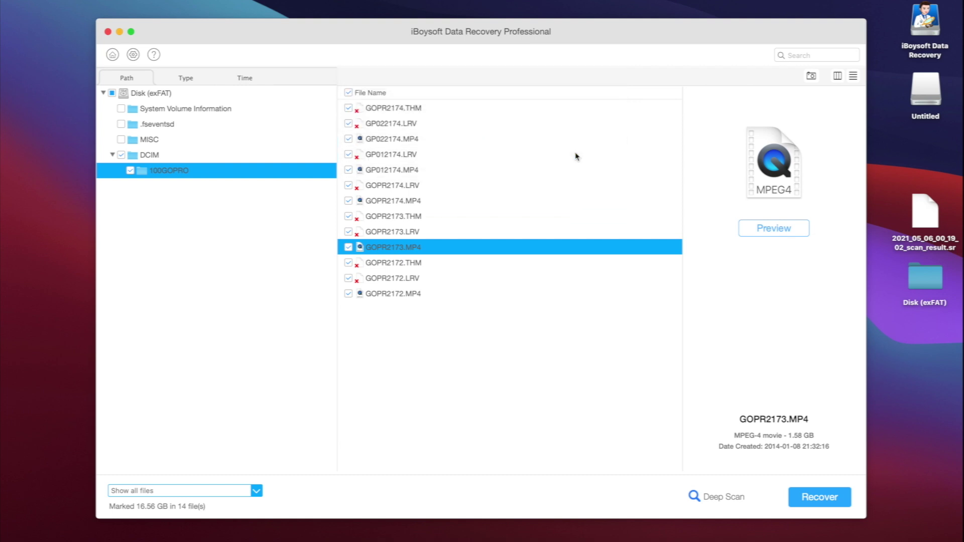
Open the recovered Disk (exFAT) folder on the desktop down to DCIM/100GOPRO, and play GP012174.MP4 to check it before closing the video.
click(925, 288)
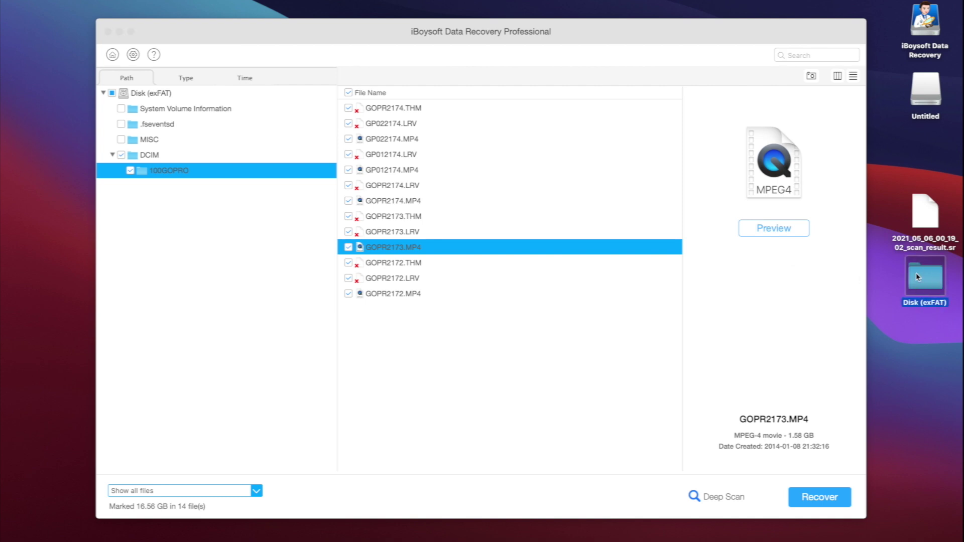
double_click(918, 277)
double_click(405, 144)
double_click(404, 144)
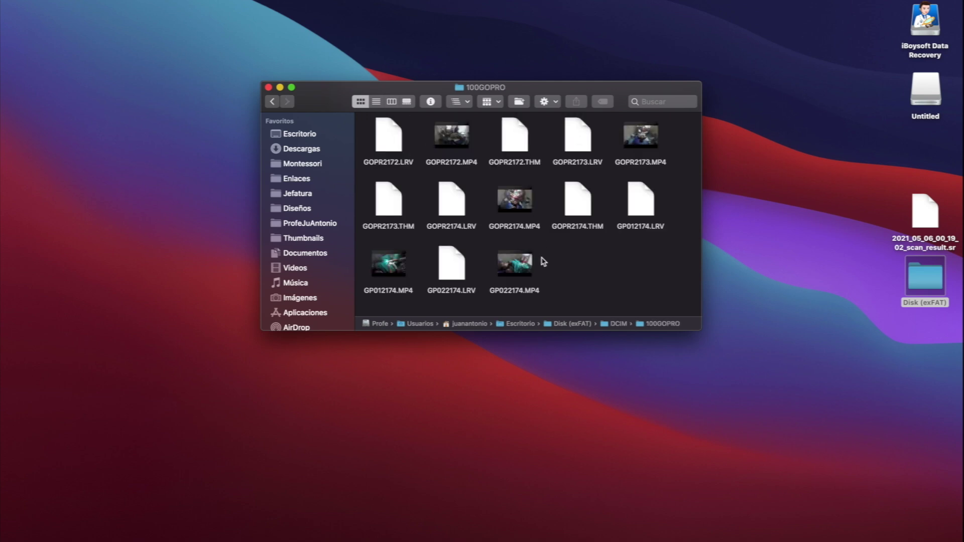
click(402, 259)
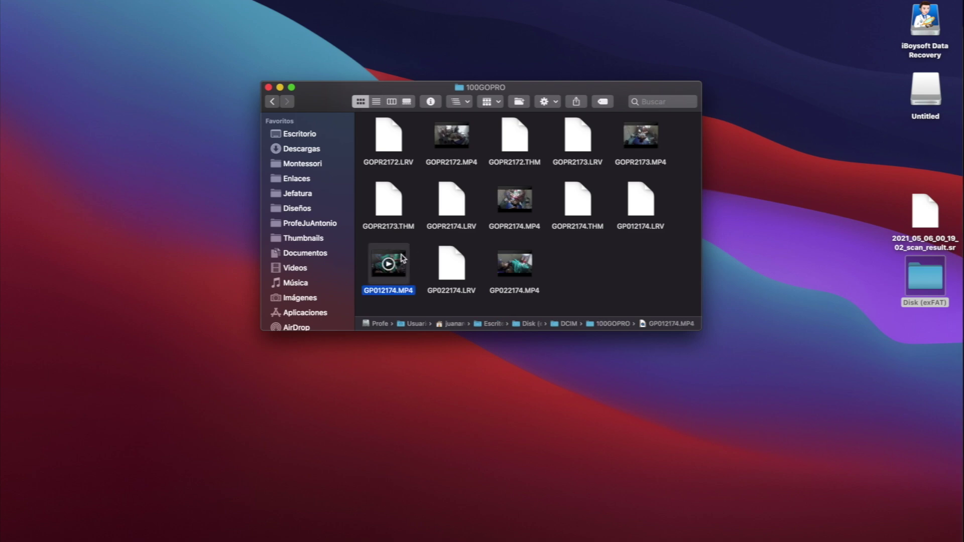
double_click(403, 259)
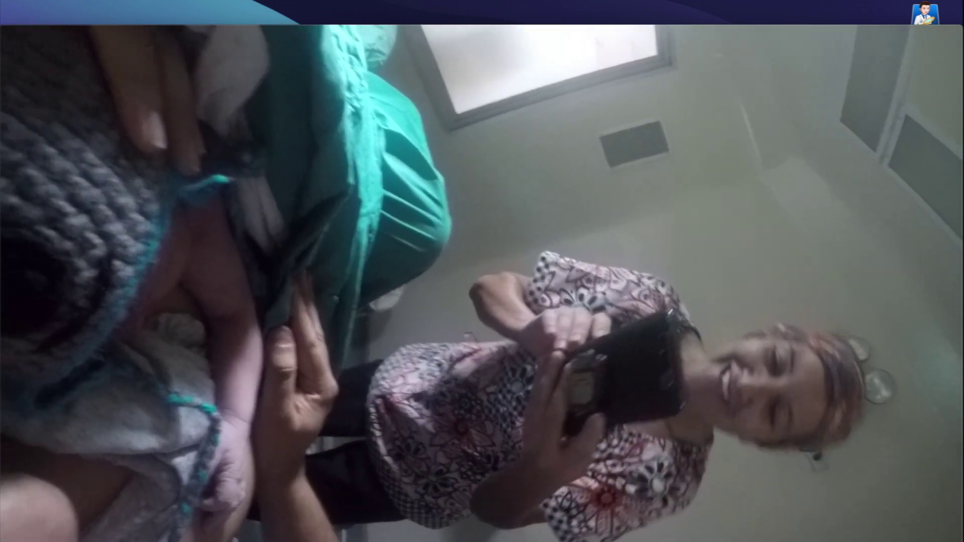
key(space)
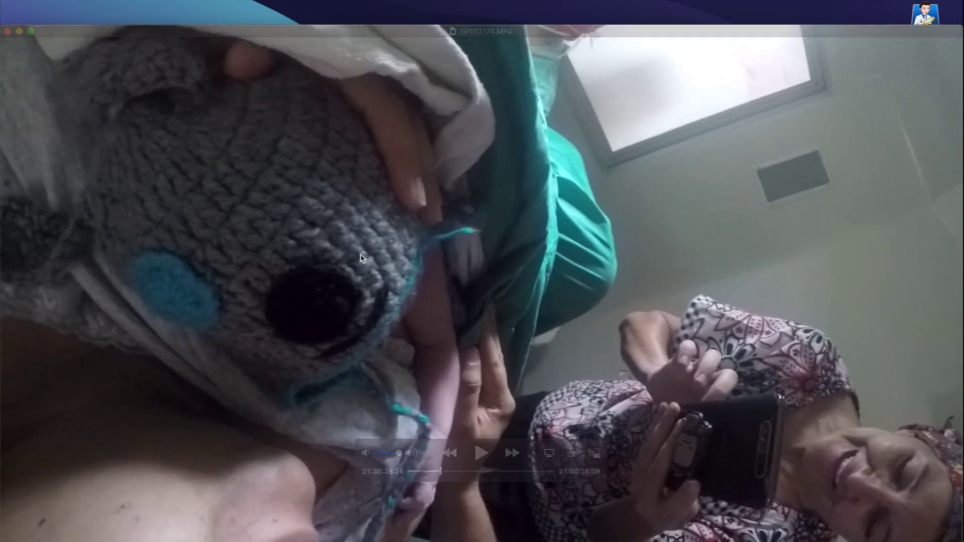
click(7, 31)
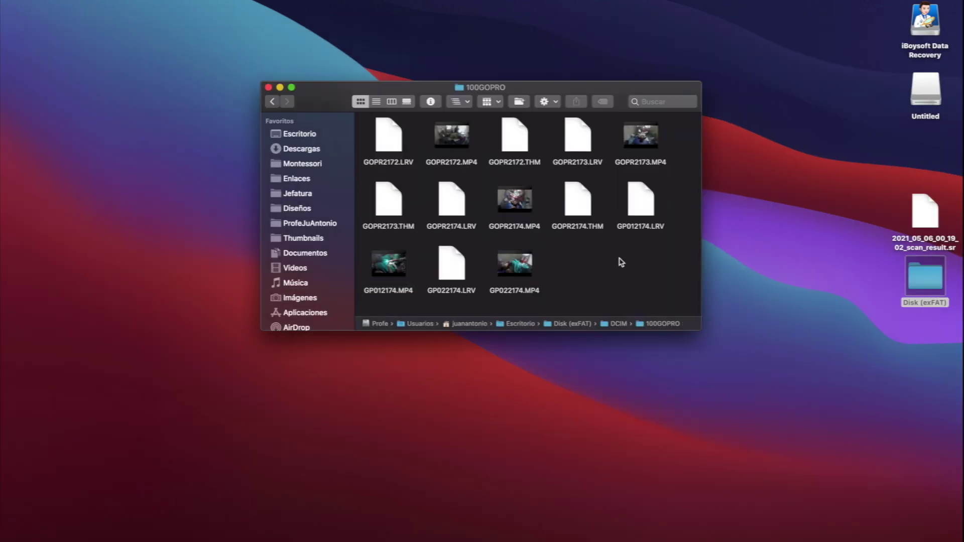
Switch back to iBoysoft Data Recovery, run a deep scan, and mark only GOPR2173.MP4 among the January 2014 files sorted by name.
key(super+Tab)
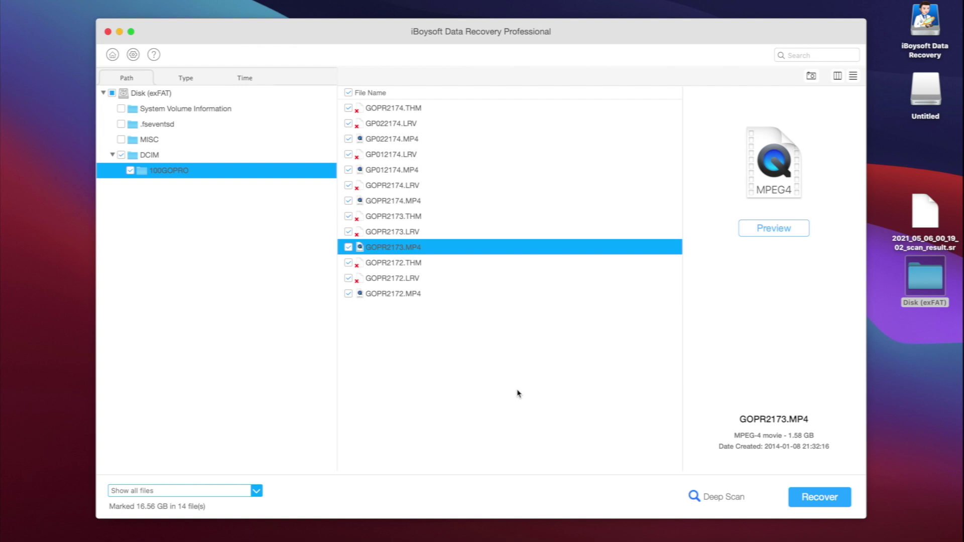
click(721, 497)
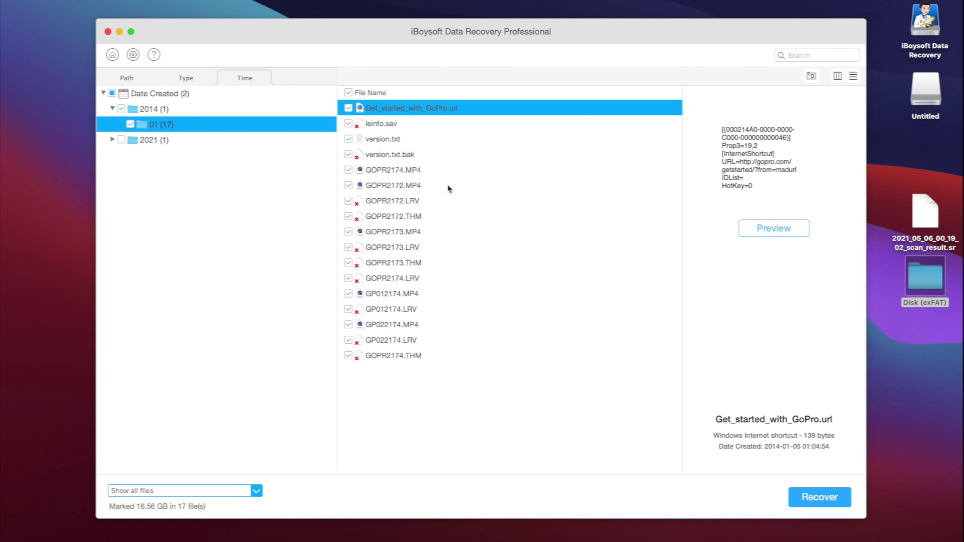
click(350, 95)
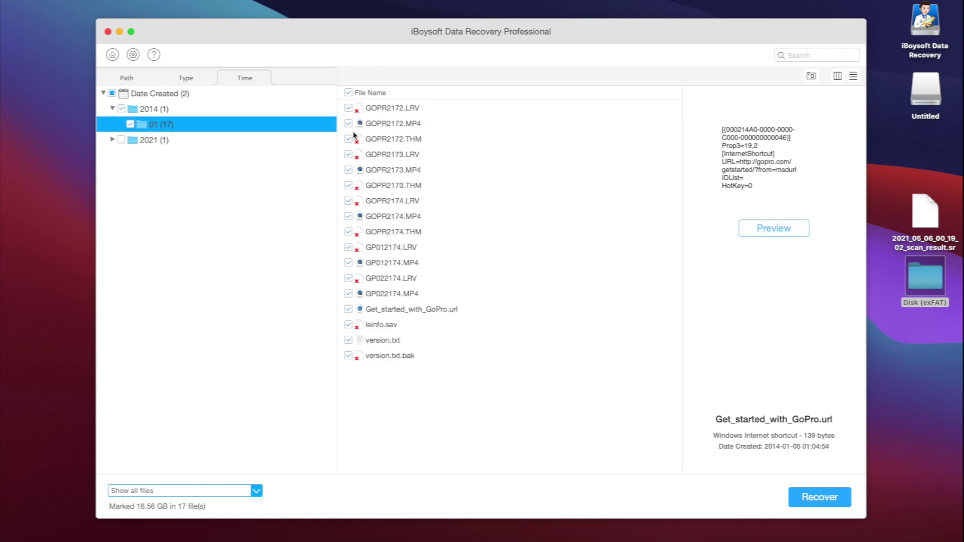
click(348, 93)
click(348, 171)
click(375, 170)
Recover the marked GOPR2173.MP4 video to the Desktop and dismiss the completion notice.
click(825, 500)
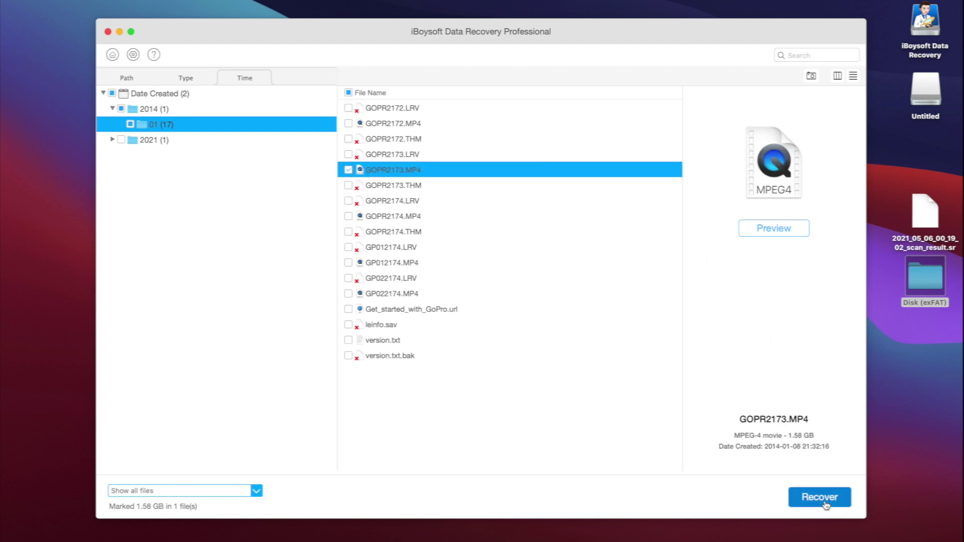
click(288, 114)
click(681, 342)
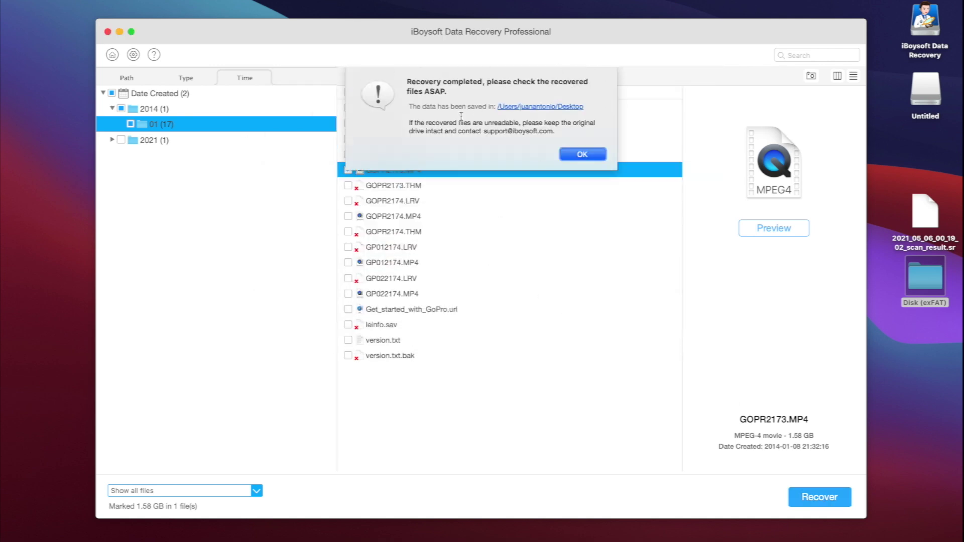
click(582, 155)
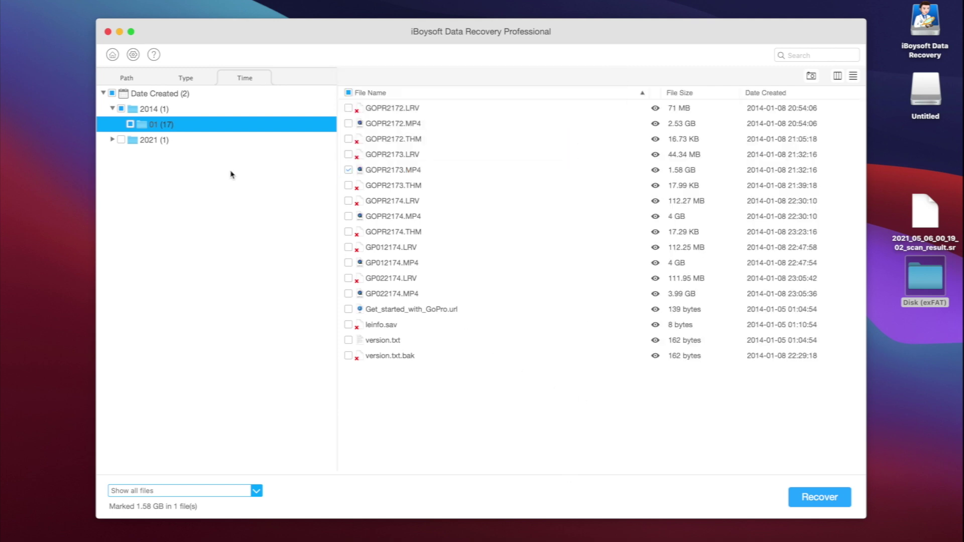
Return to the drive list without saving the scan results, and review the options for disk images, boot drives and saved sessions.
click(114, 54)
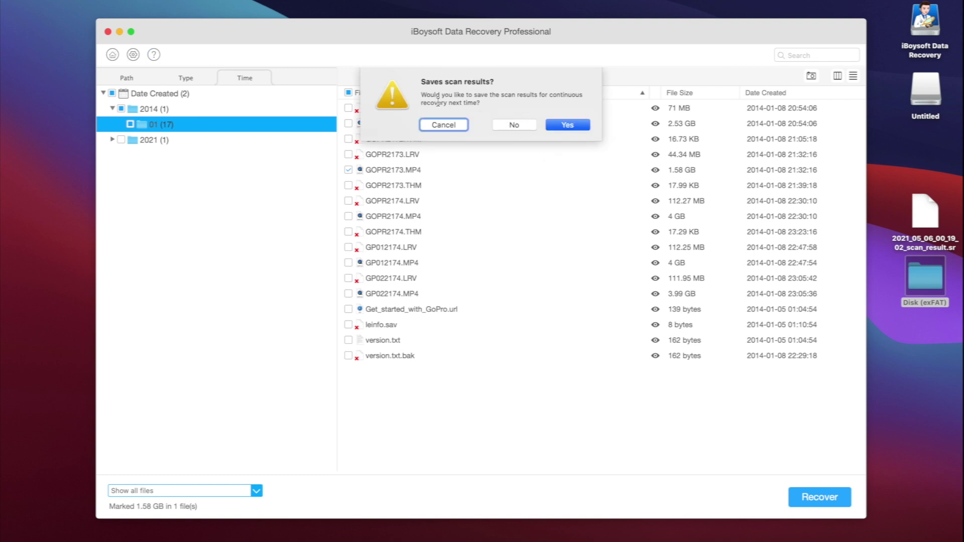
click(515, 125)
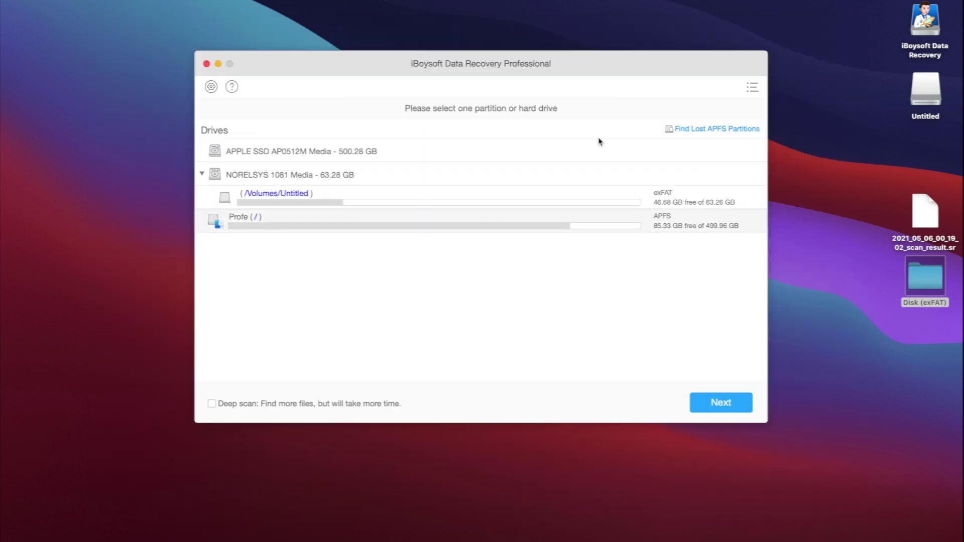
click(751, 88)
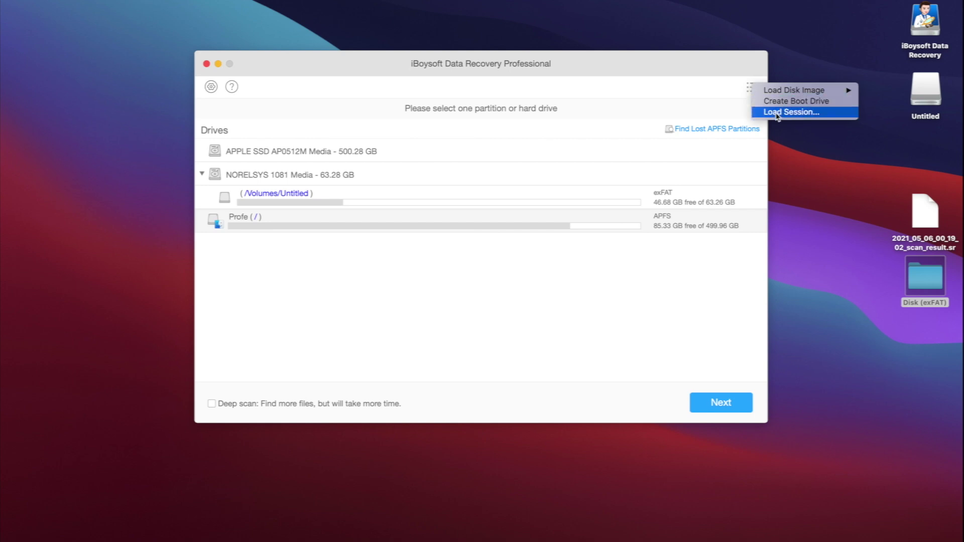
click(596, 155)
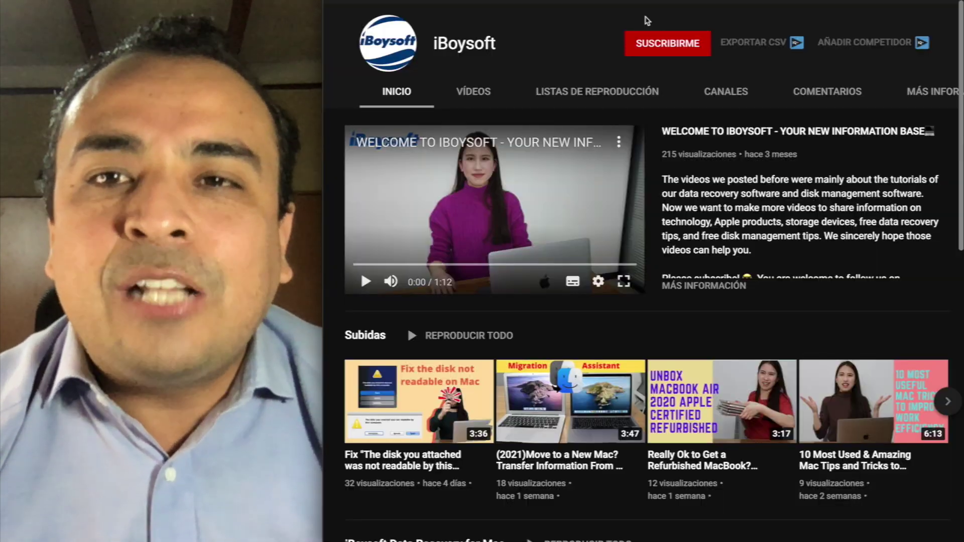
Subscribe to the iBoysoft YouTube channel and choose its notification setting.
click(663, 43)
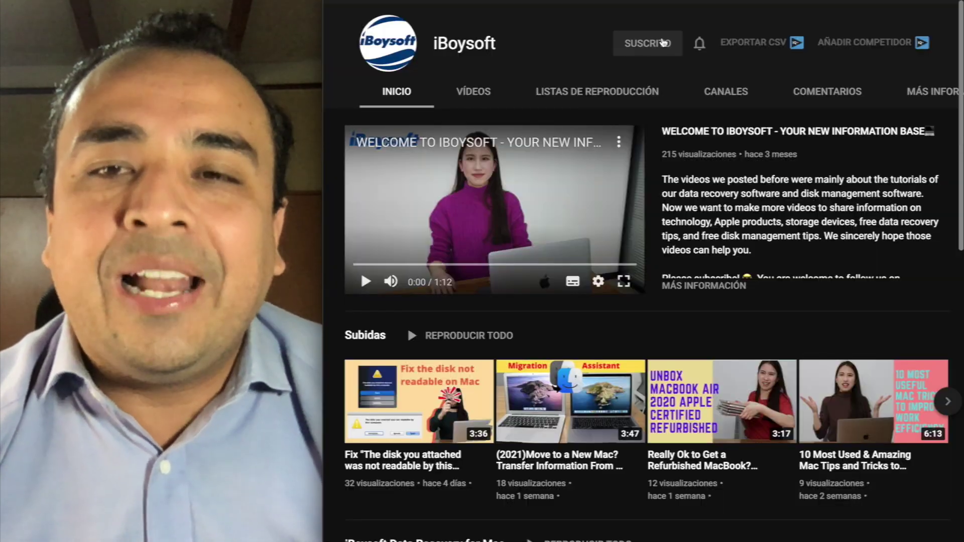
click(701, 43)
click(738, 76)
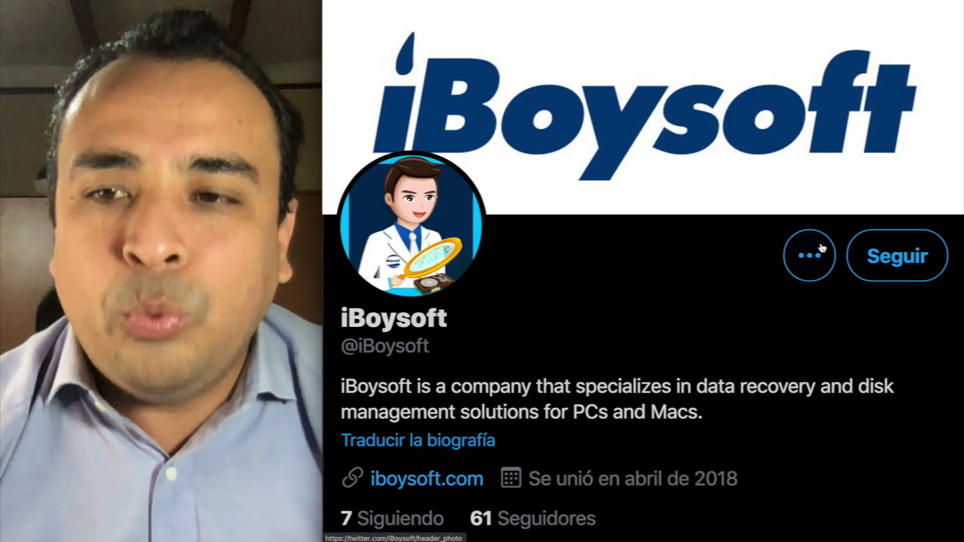
Follow the iBoysoft account on Twitter and like the iBoysoft page on Facebook.
click(891, 256)
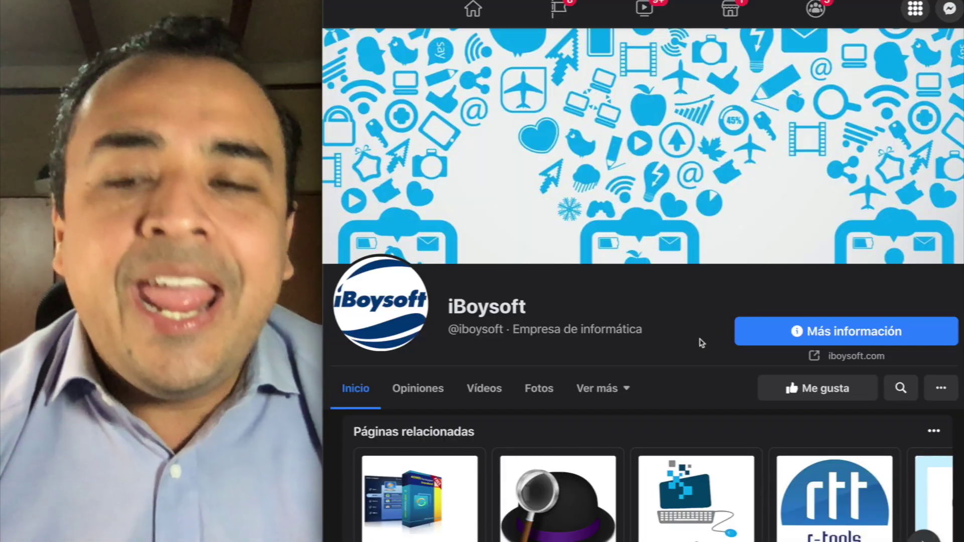
click(788, 389)
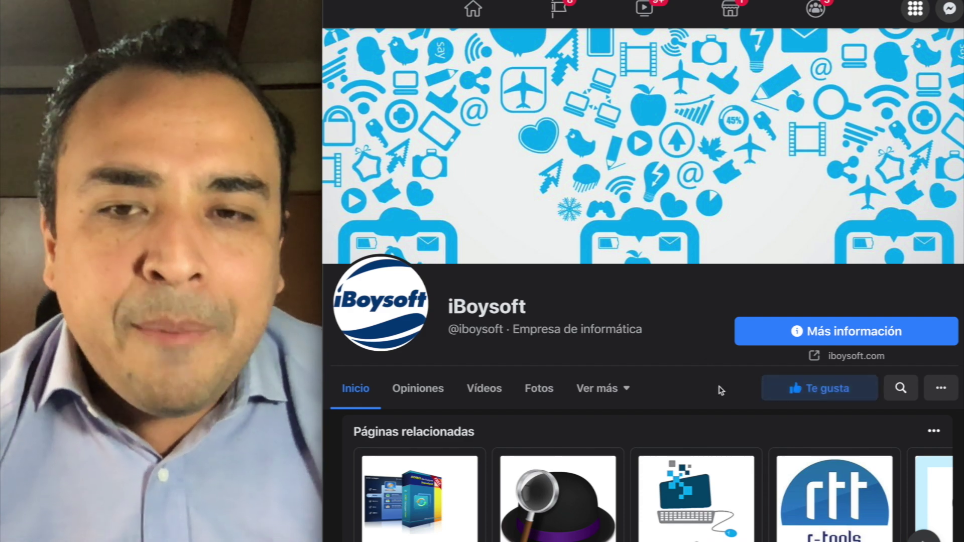